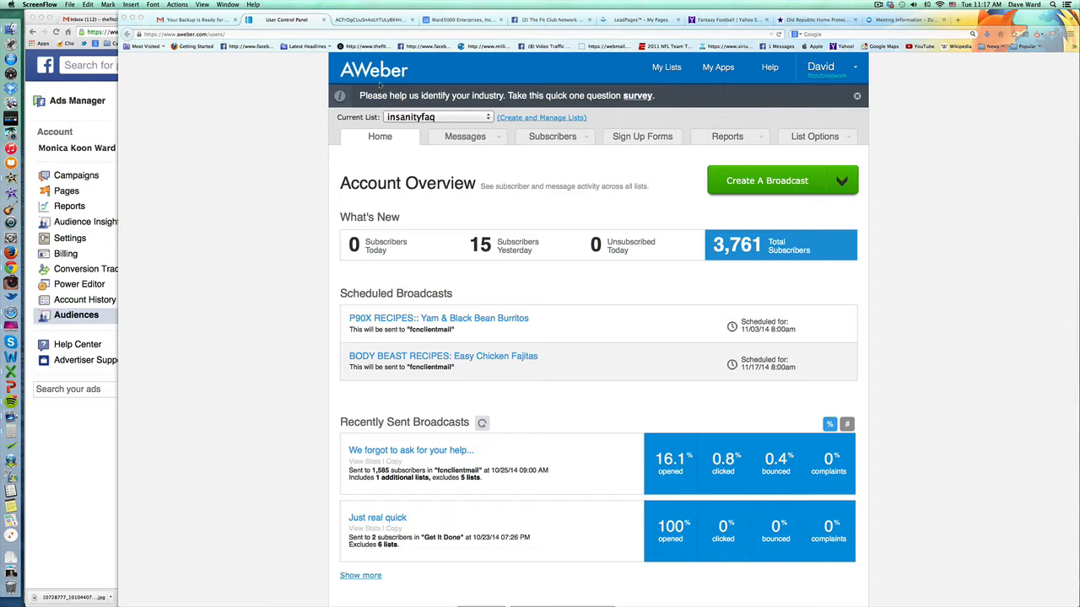
# Choose insanityfaq as the current AWeber list.
pyautogui.click(447, 121)
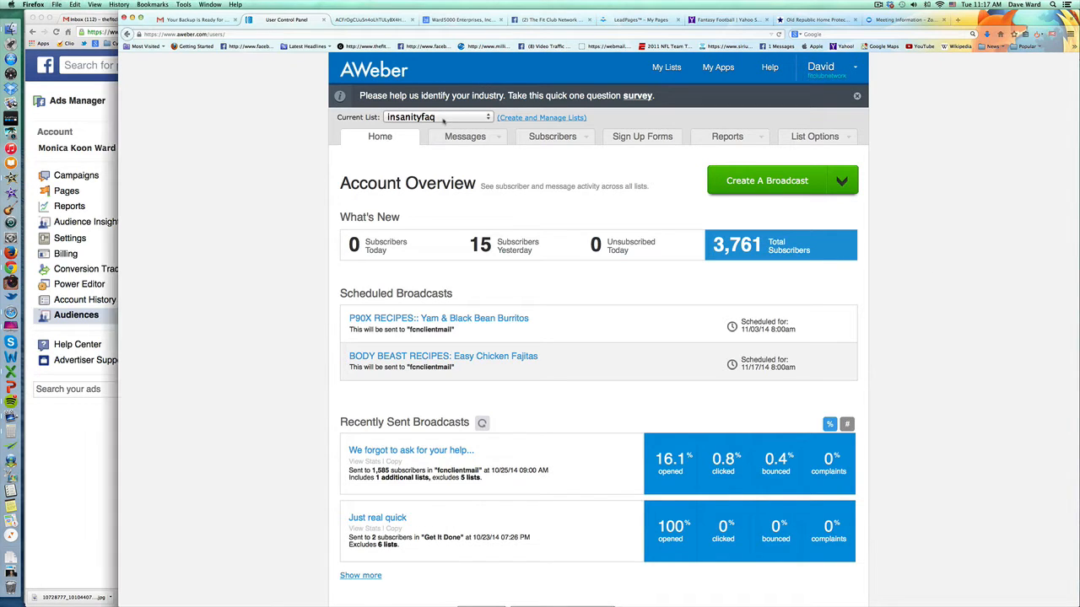
pyautogui.click(451, 119)
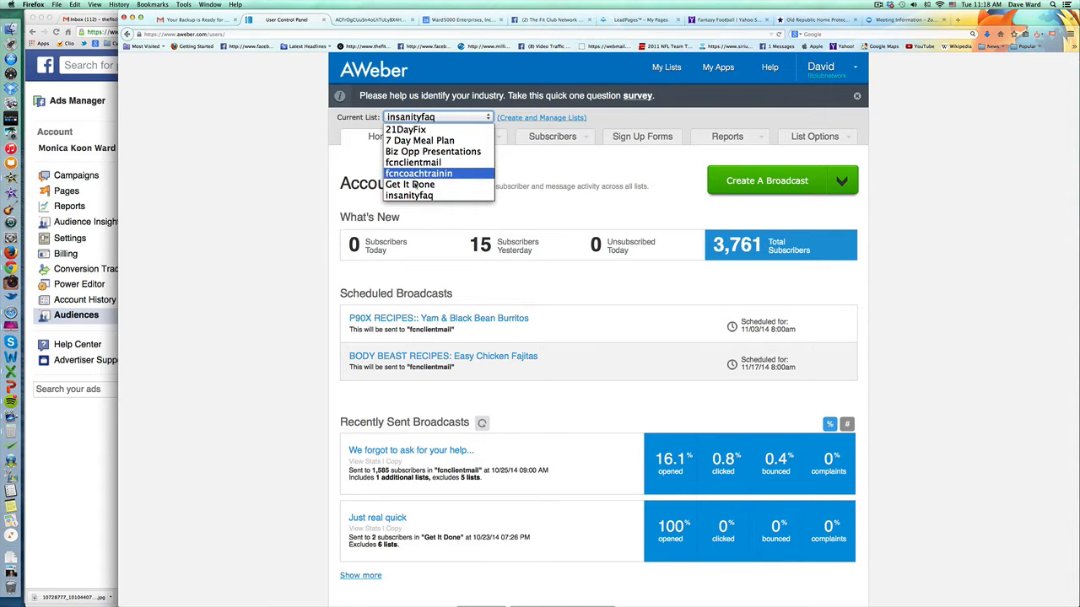
pyautogui.click(411, 195)
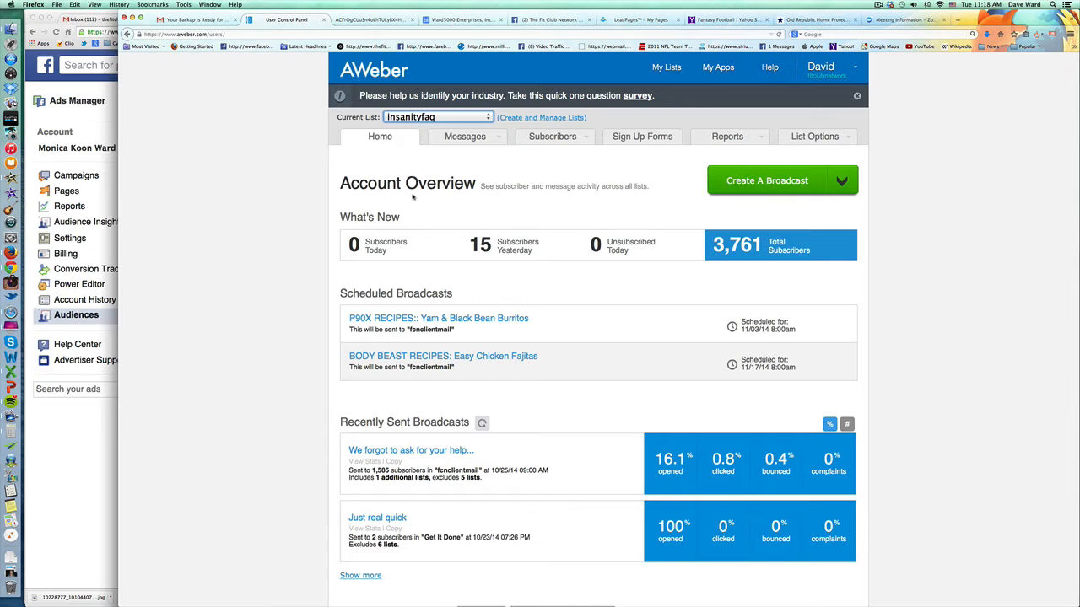
# Export all subscribers of the insanityfaq list as a CSV file and open it in Microsoft Excel.
pyautogui.moveTo(553, 139)
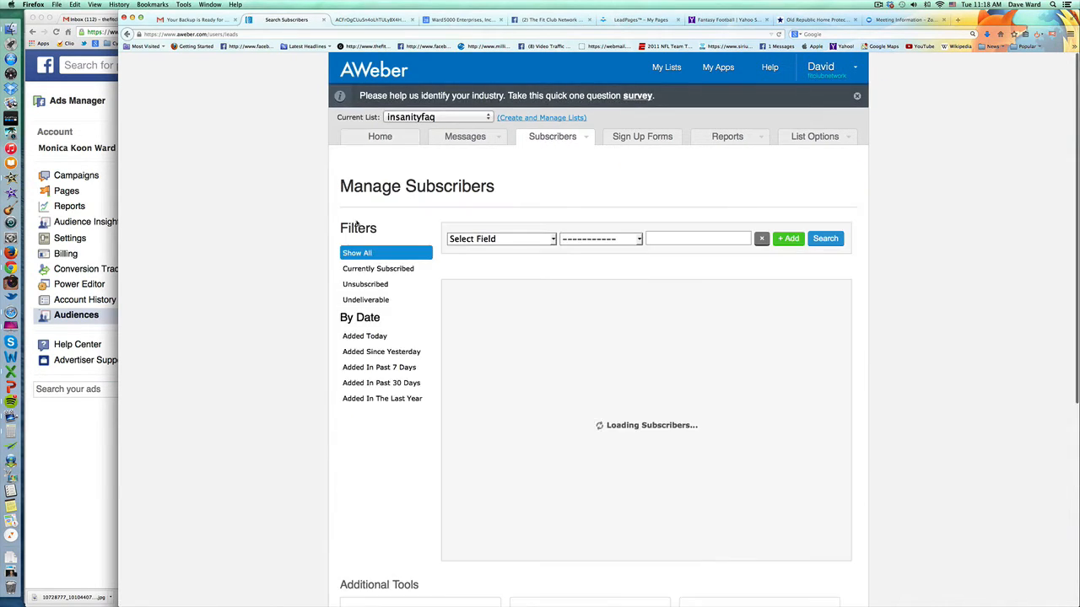
pyautogui.scroll(-5, 327, 253)
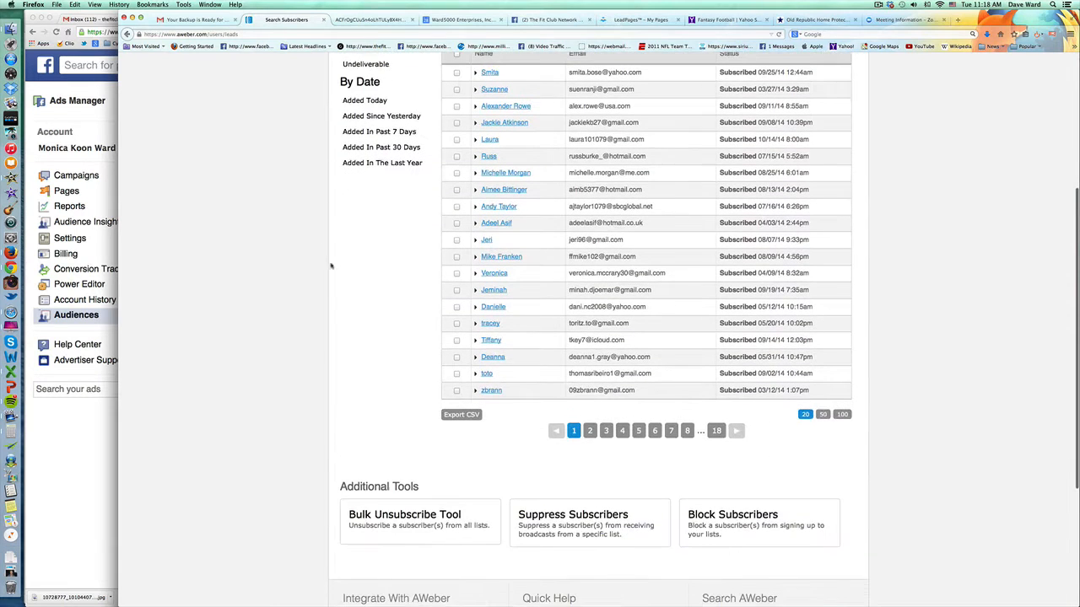
pyautogui.click(461, 401)
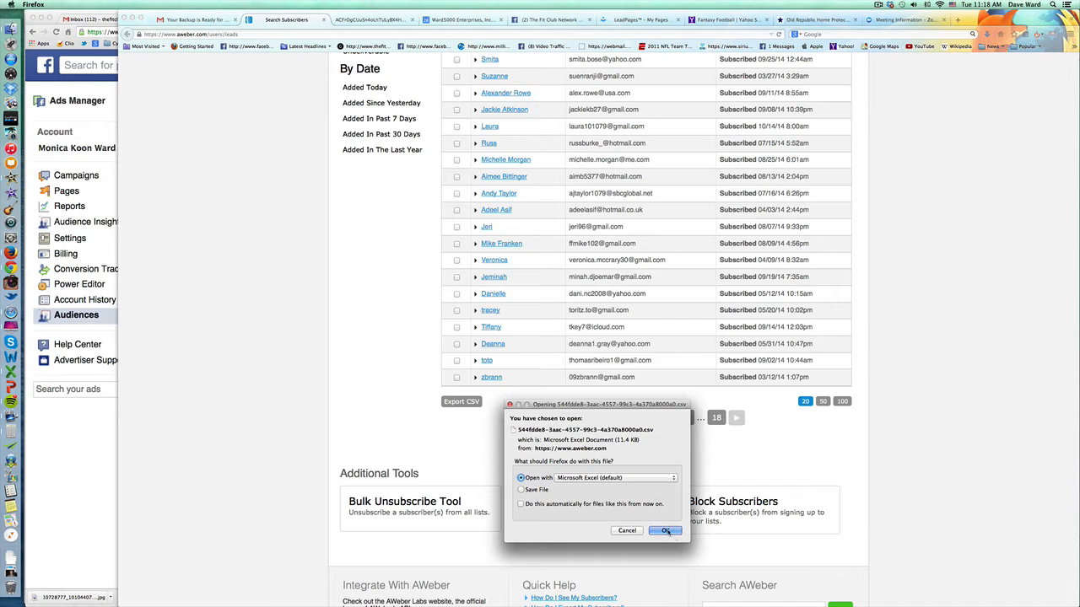
pyautogui.click(665, 530)
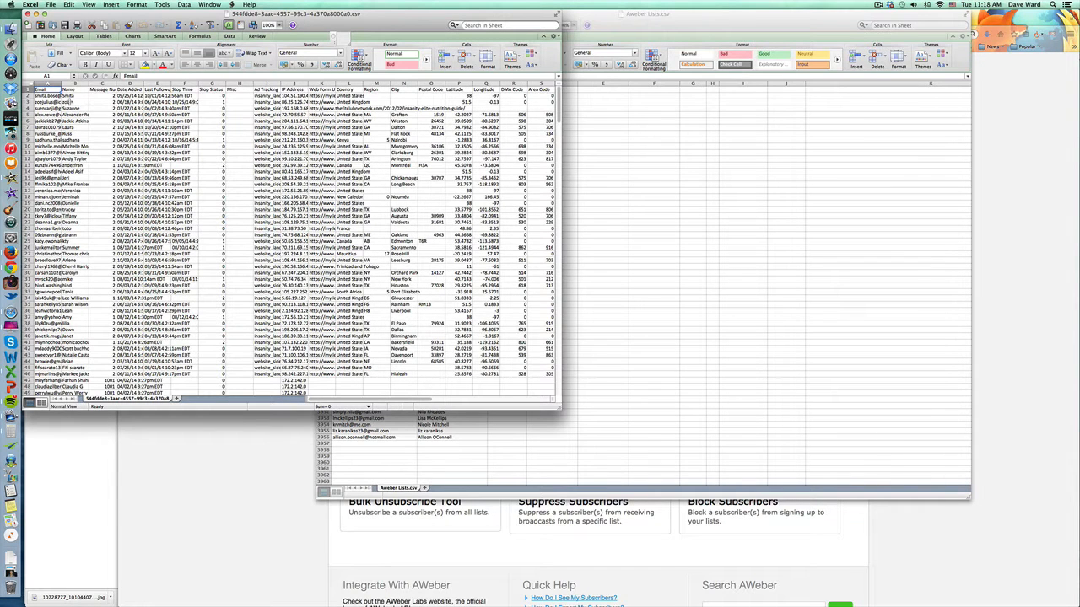
# Copy all subscriber emails and names without headers from the exported file and paste them into Aweber Lists.csv starting at cell A3957.
pyautogui.moveTo(39, 95); pyautogui.dragTo(73, 96)
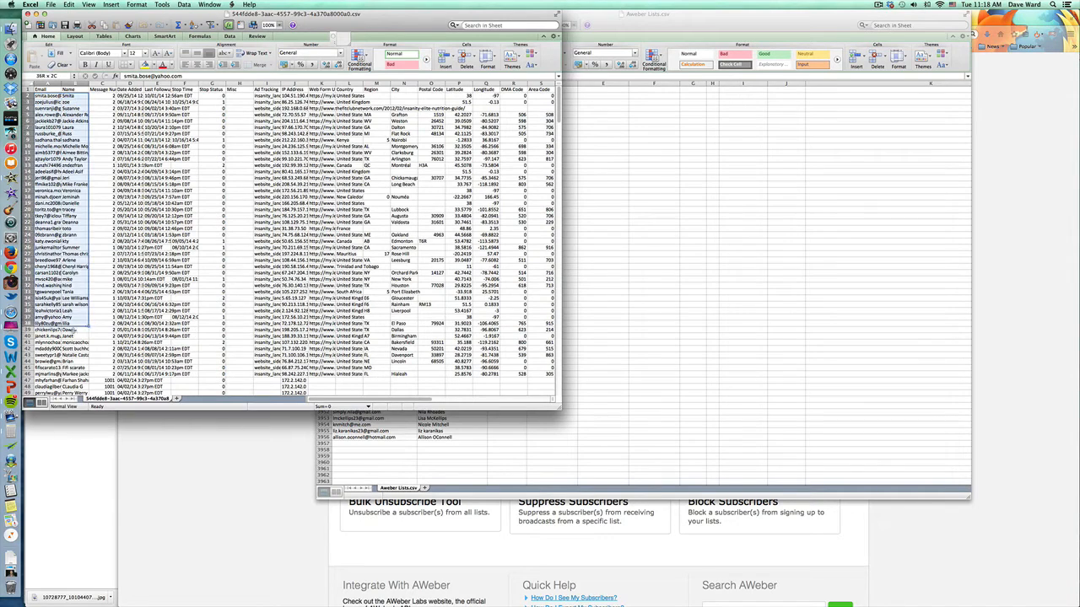
pyautogui.moveTo(80, 400); pyautogui.dragTo(88, 325)
pyautogui.rightClick(56, 251)
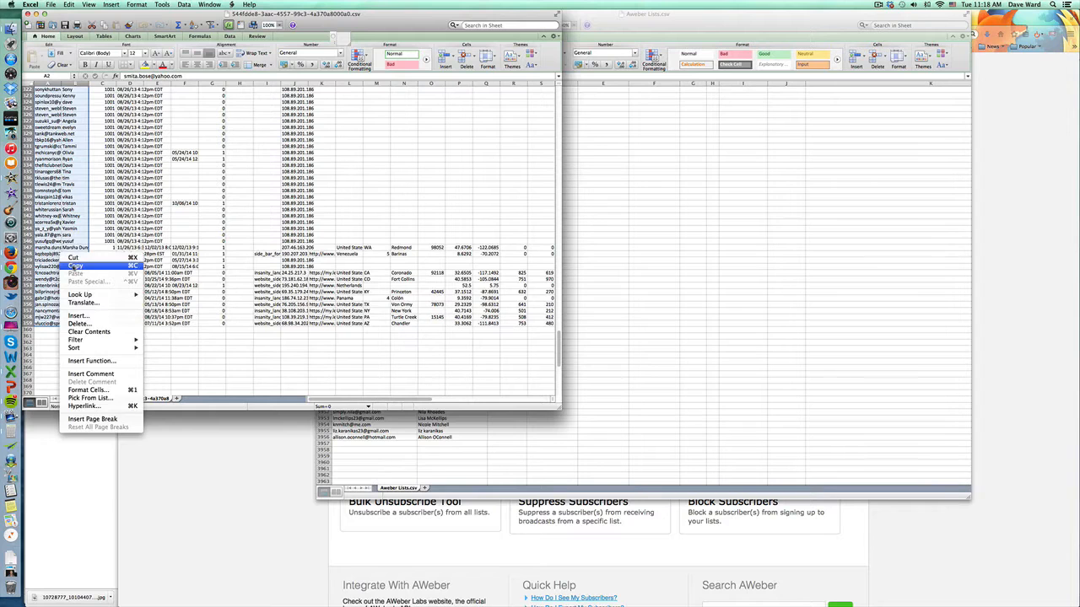
pyautogui.click(80, 267)
pyautogui.click(361, 444)
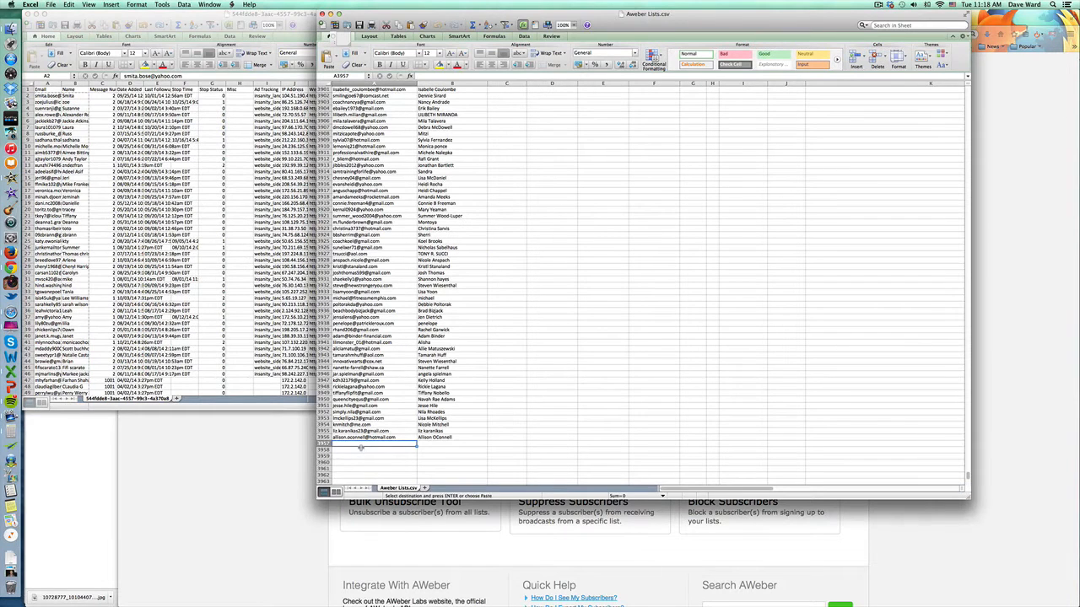
pyautogui.press('super+v')
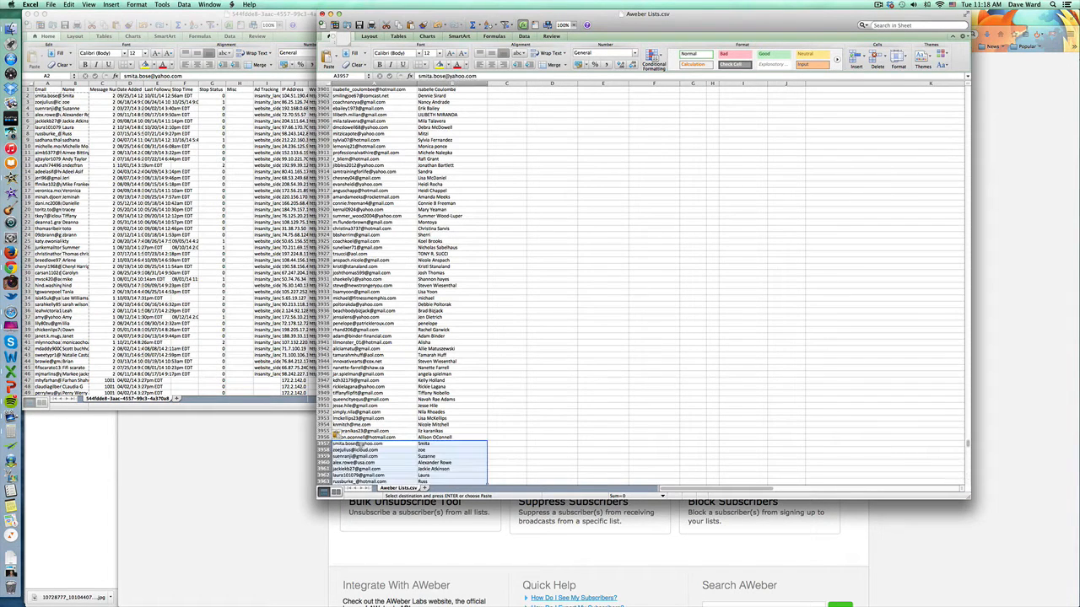
# Delete the columns from Message Number through Area Code in Aweber Lists.csv, leaving just Email and Name.
pyautogui.scroll(3, 479, 368)
pyautogui.scroll(20, 480, 368)
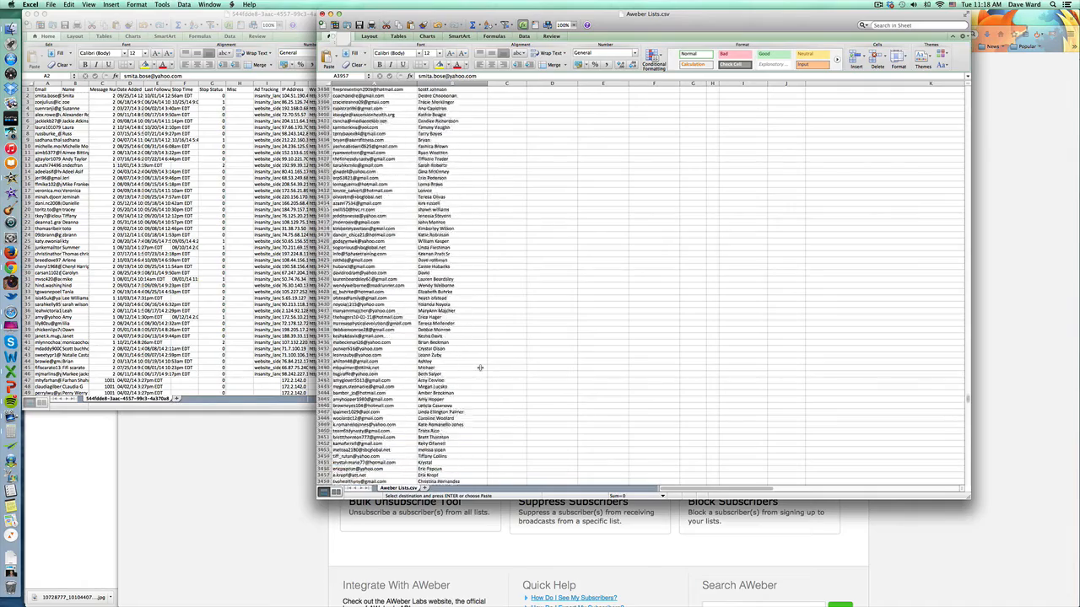
pyautogui.scroll(20, 479, 368)
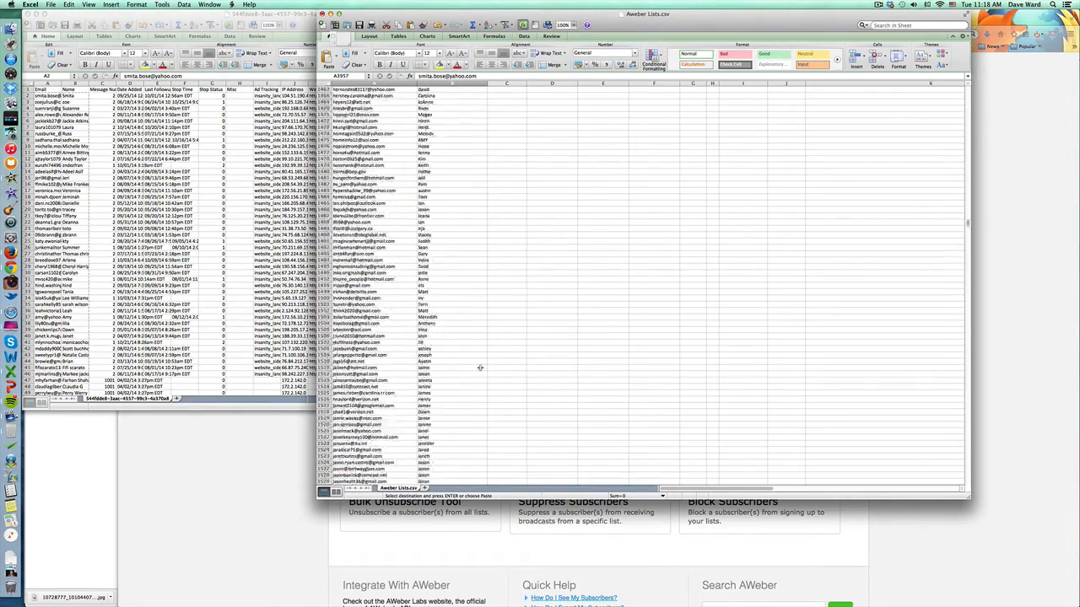
pyautogui.scroll(15, 479, 368)
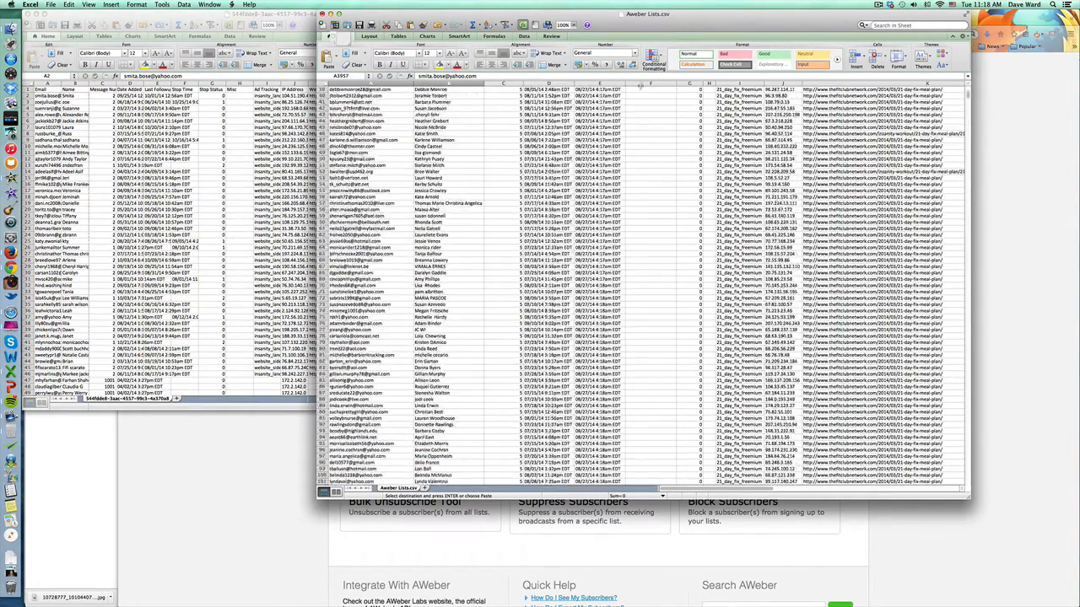
pyautogui.scroll(5, 432, 221)
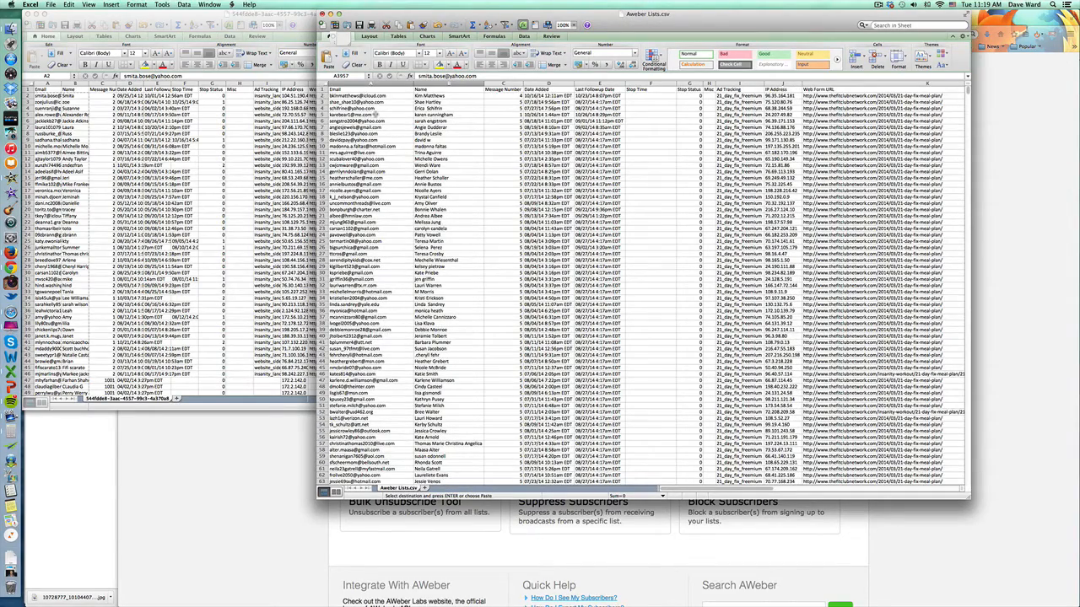
pyautogui.moveTo(504, 82); pyautogui.dragTo(878, 88)
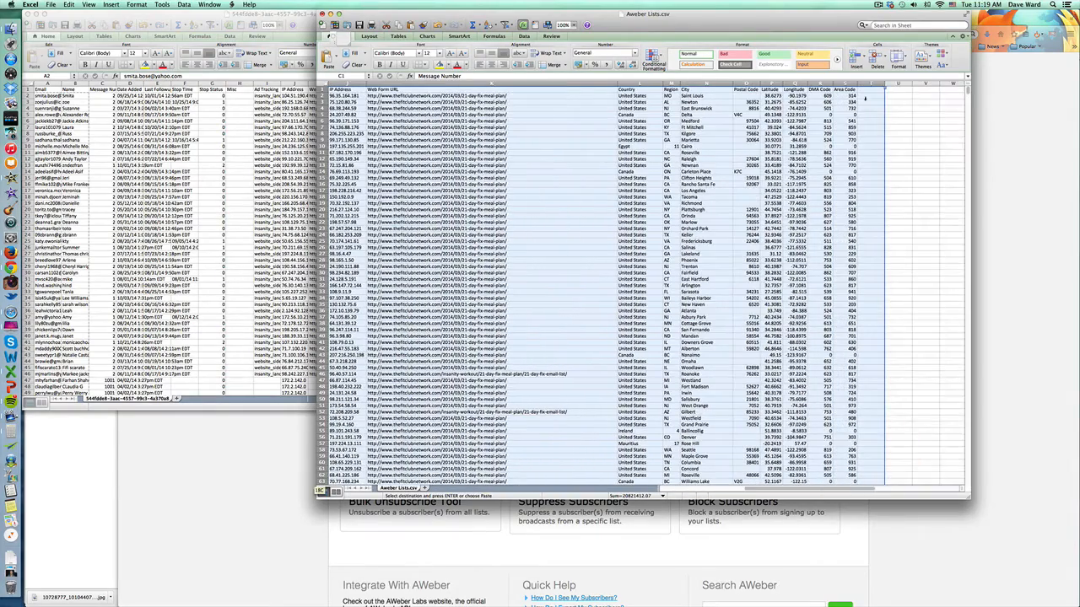
pyautogui.rightClick(846, 99)
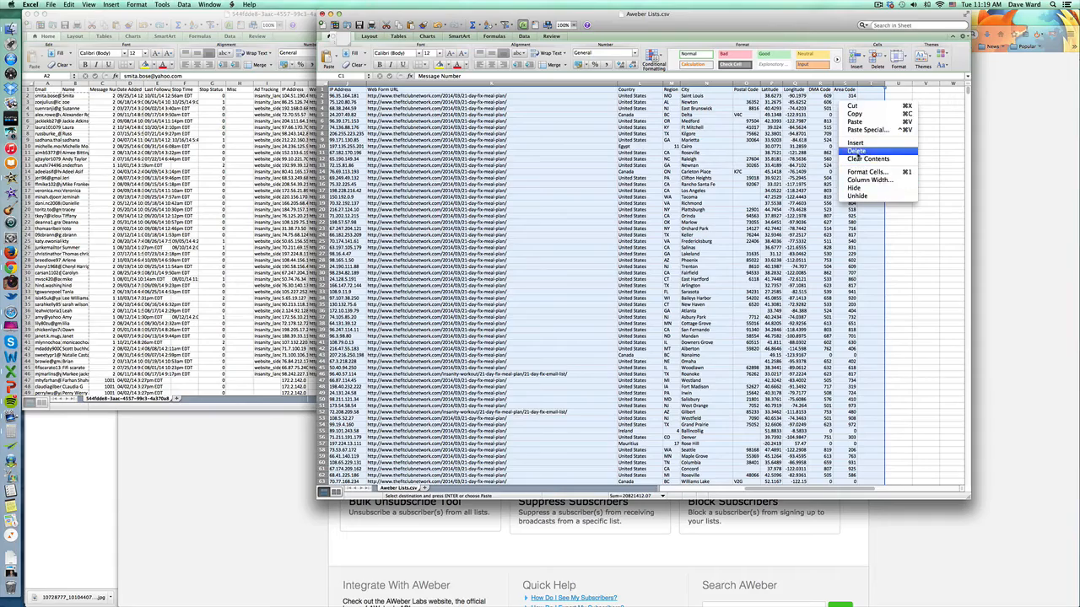
pyautogui.click(856, 151)
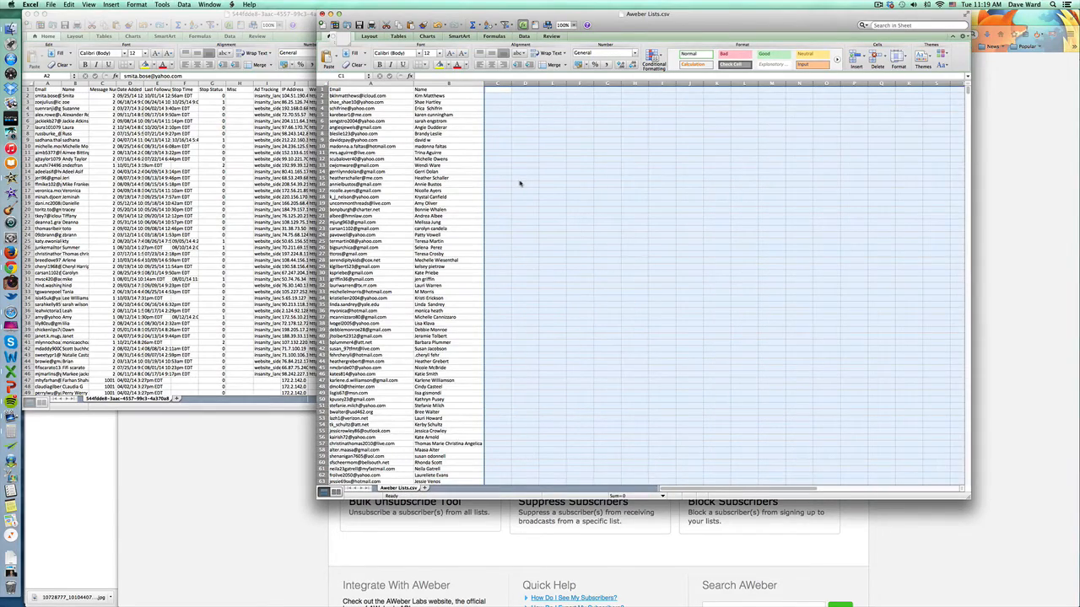
# Look through the combined Email and Name list in Aweber Lists.csv from the first row to the last.
pyautogui.scroll(-20, 519, 183)
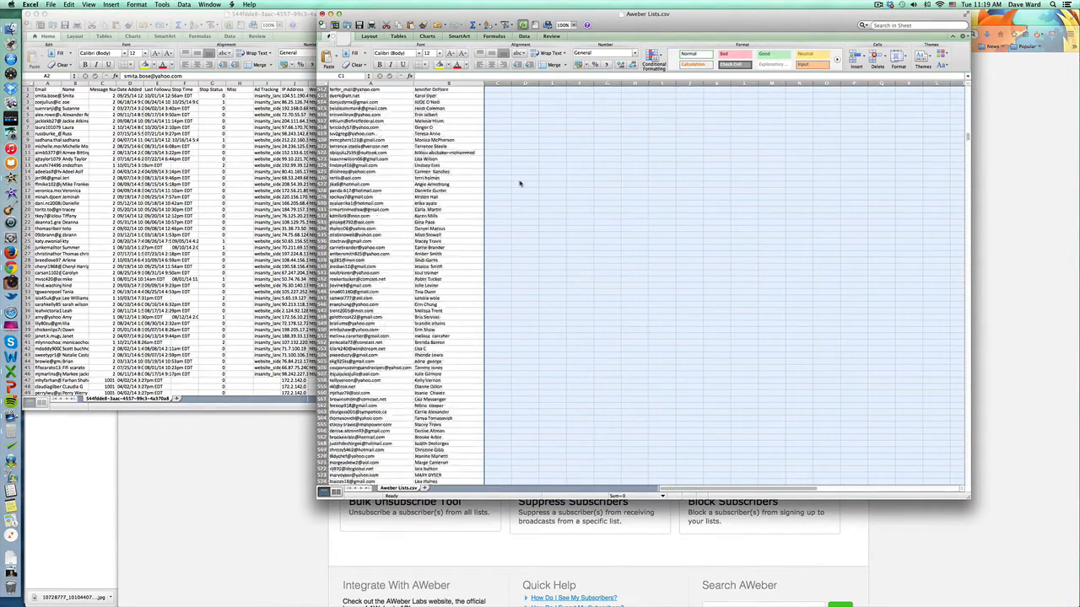
pyautogui.scroll(-20, 520, 183)
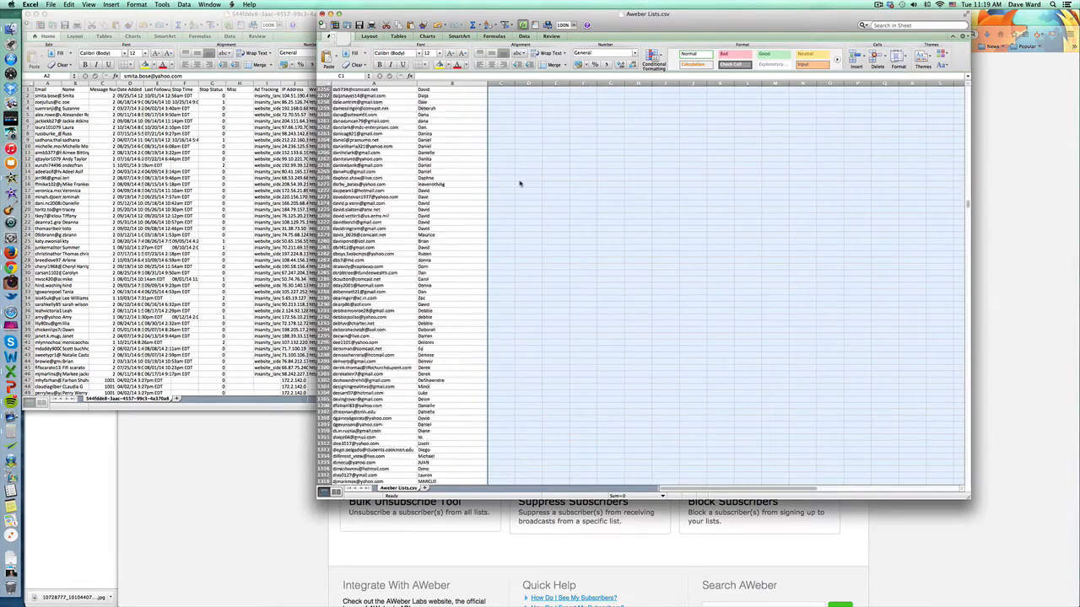
pyautogui.scroll(-20, 519, 183)
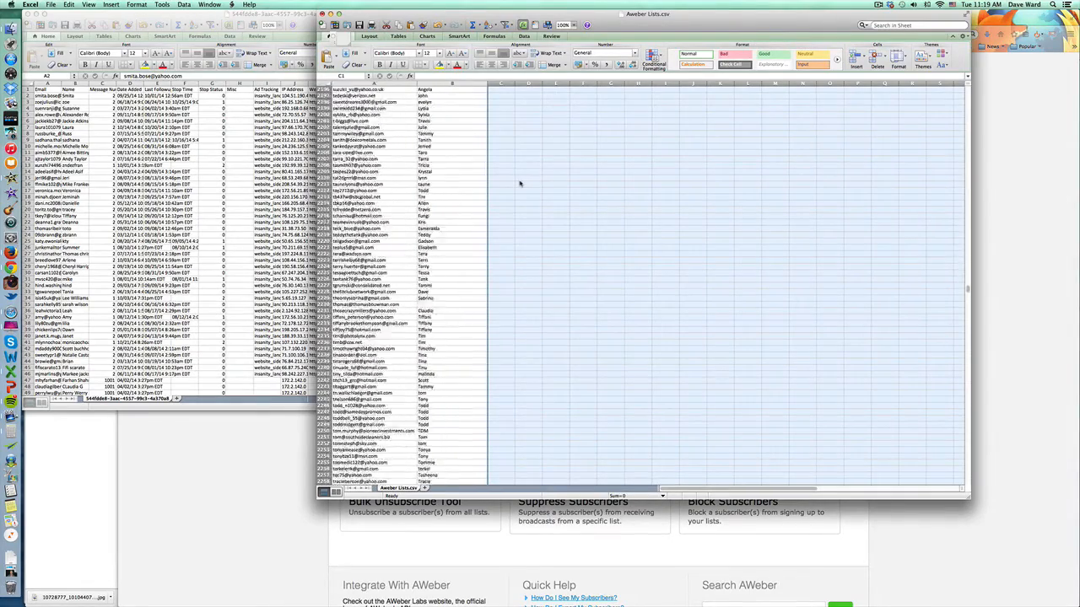
pyautogui.scroll(-20, 519, 183)
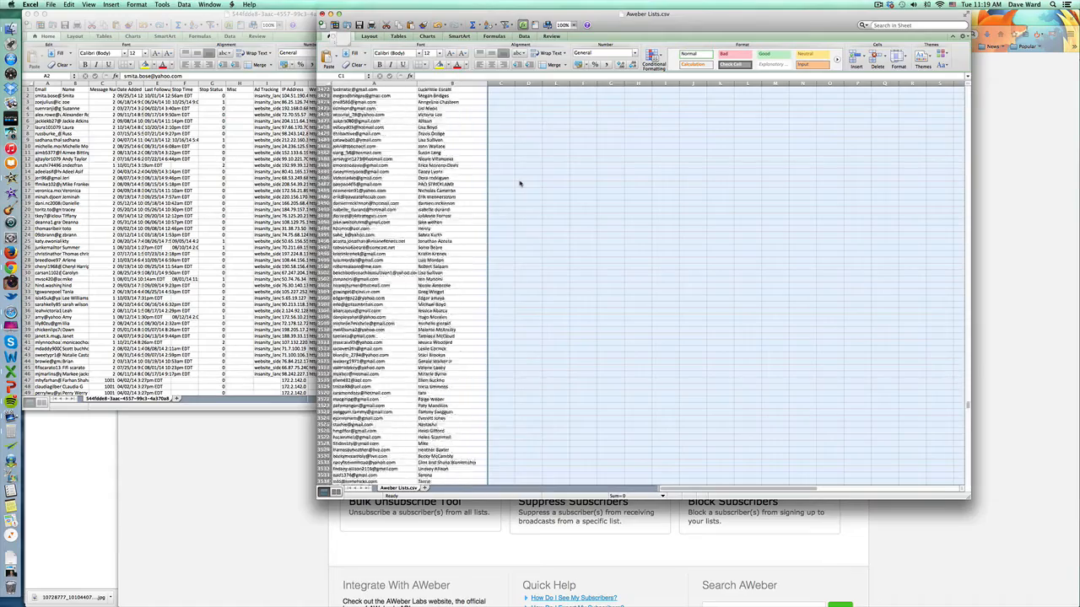
pyautogui.scroll(-20, 520, 183)
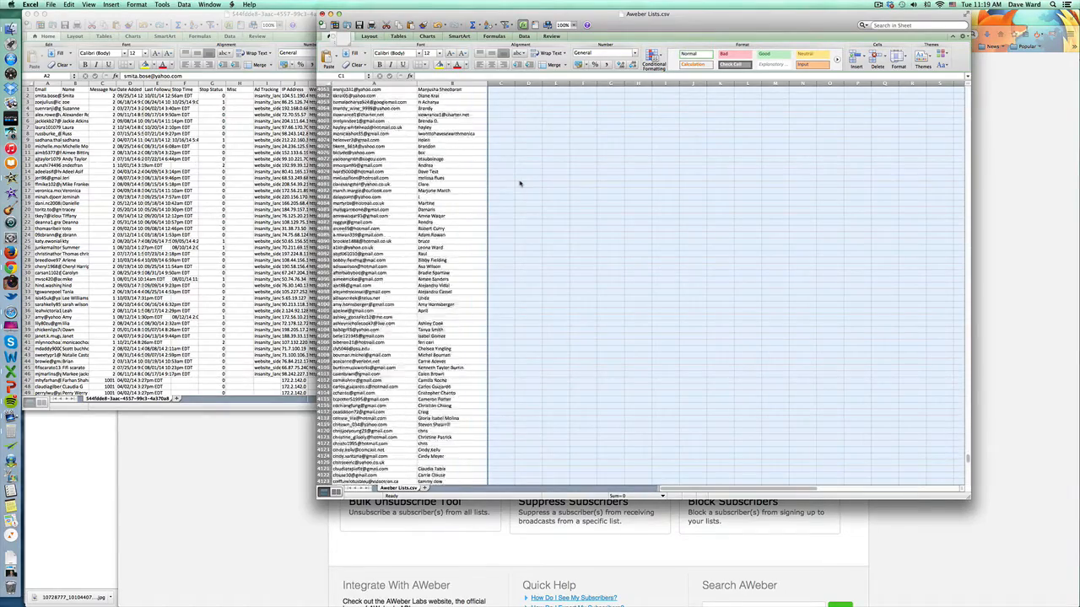
pyautogui.scroll(-12, 520, 183)
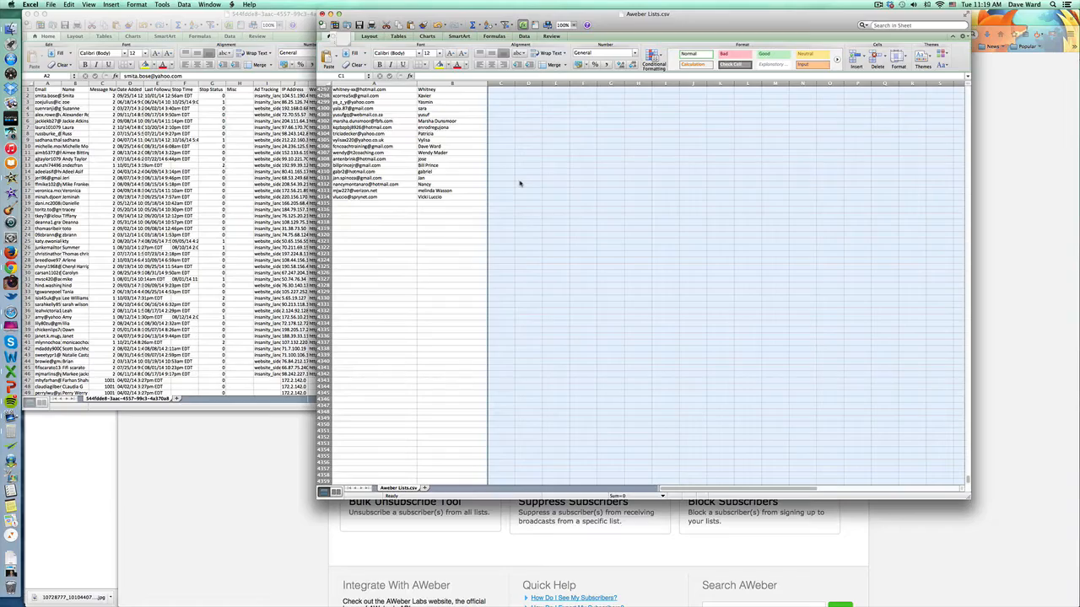
pyautogui.scroll(20, 519, 183)
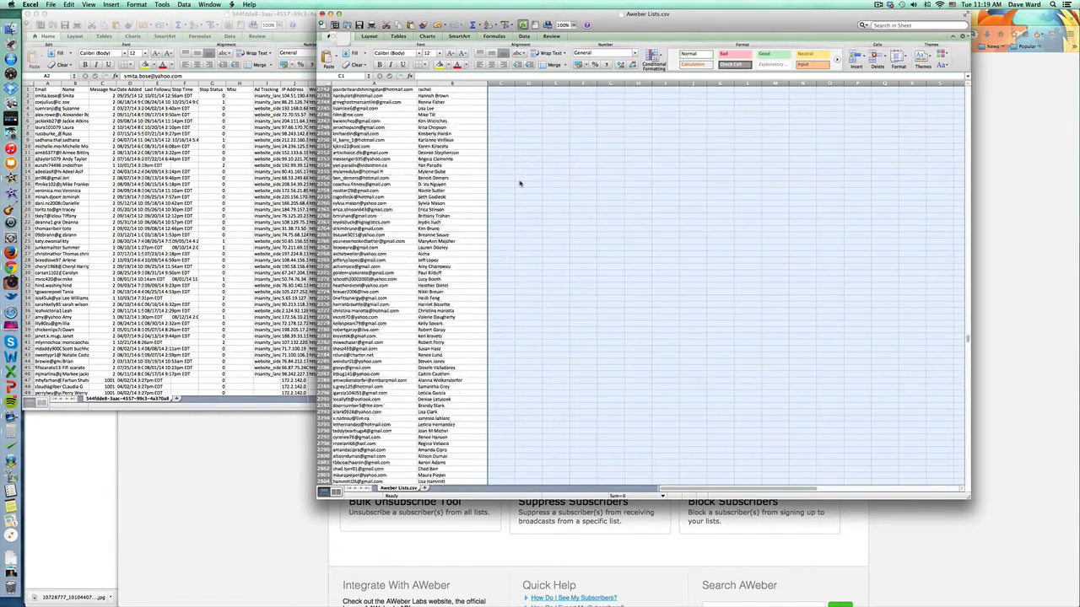
pyautogui.scroll(20, 520, 183)
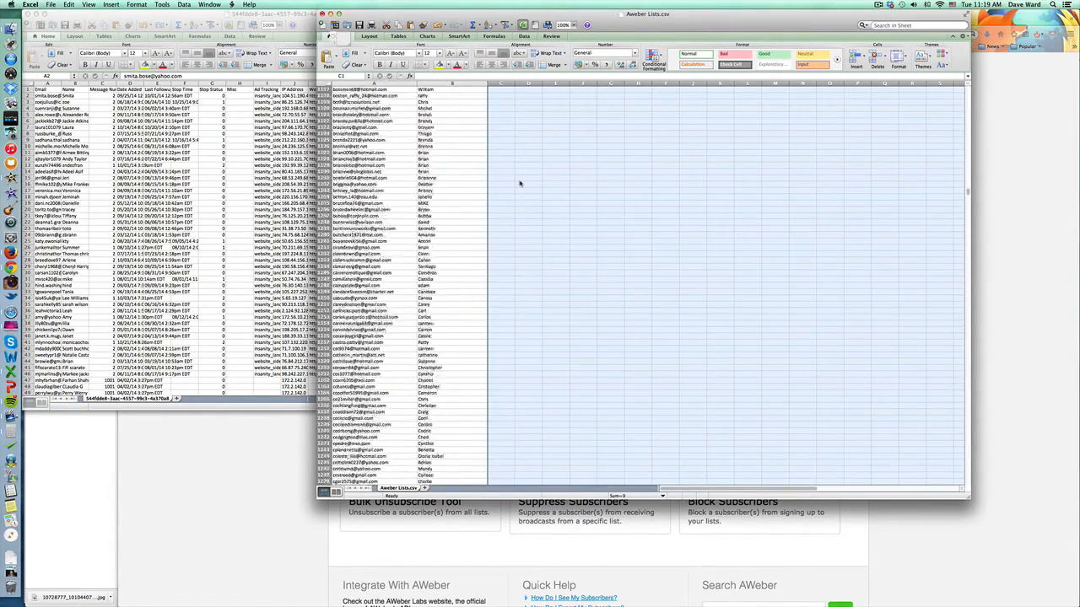
pyautogui.scroll(20, 520, 183)
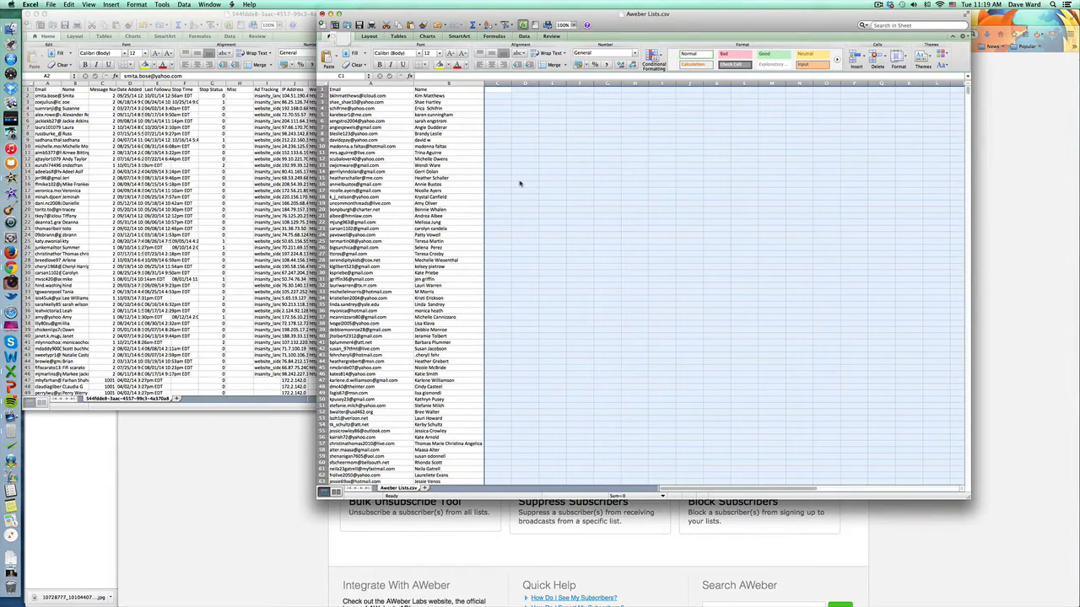
pyautogui.click(789, 235)
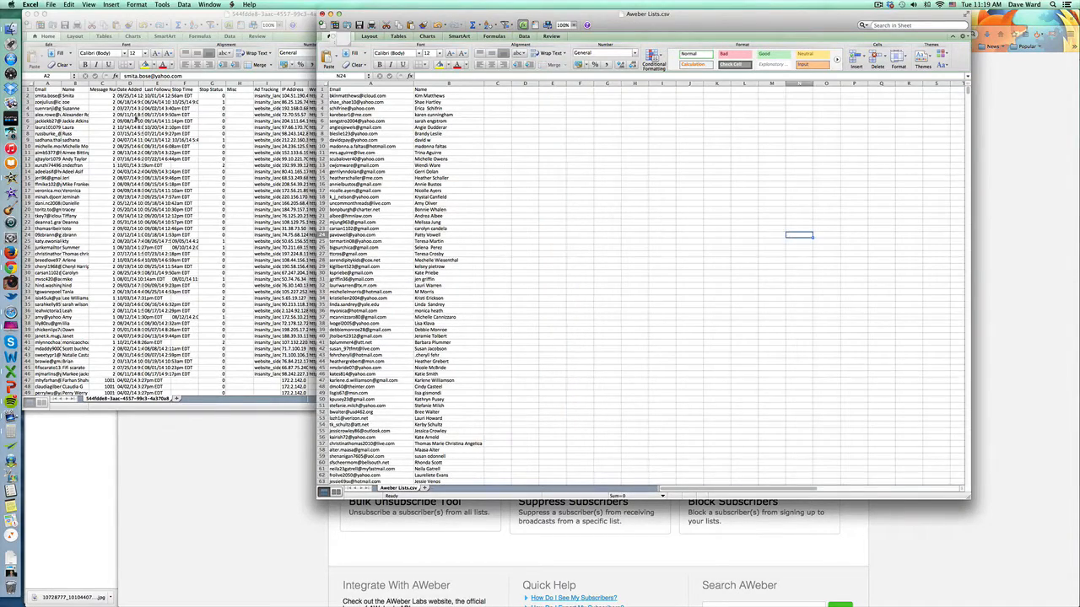
# Close the exported subscriber workbook and reposition the Aweber Lists.csv window.
pyautogui.click(136, 117)
pyautogui.click(27, 14)
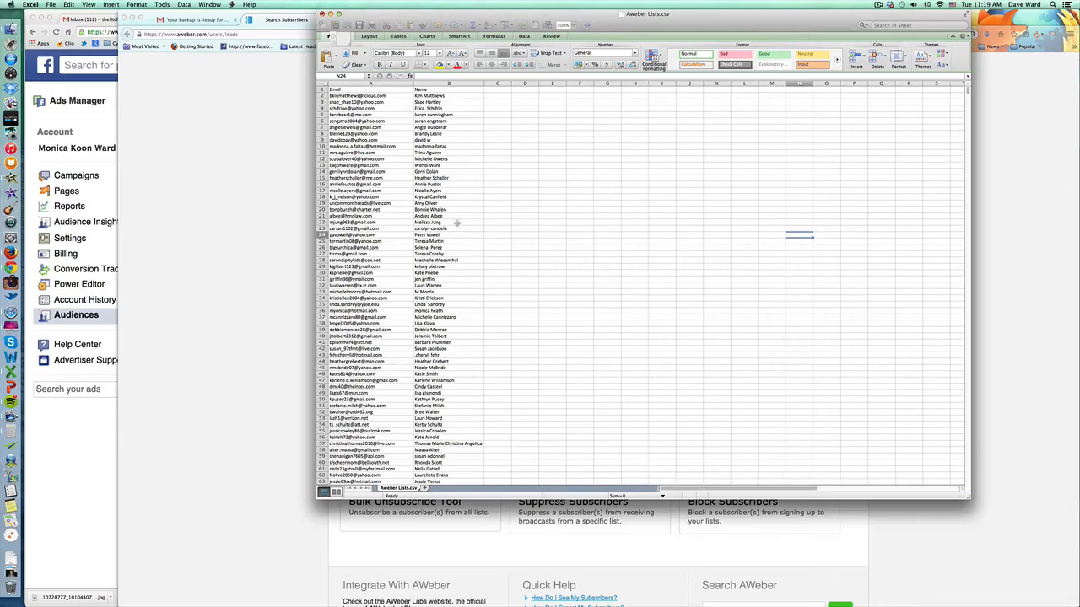
pyautogui.moveTo(386, 21); pyautogui.dragTo(247, 21)
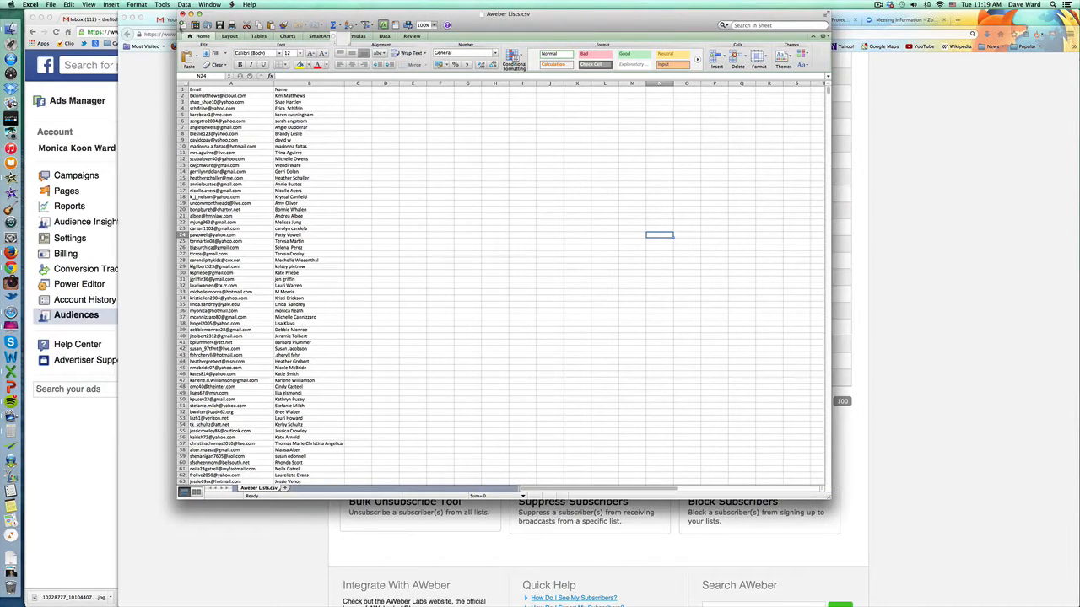
# Save Aweber Lists to Downloads in Comma Separated Values (.csv) format, replacing the existing file and continuing despite the compatibility warning.
pyautogui.click(217, 26)
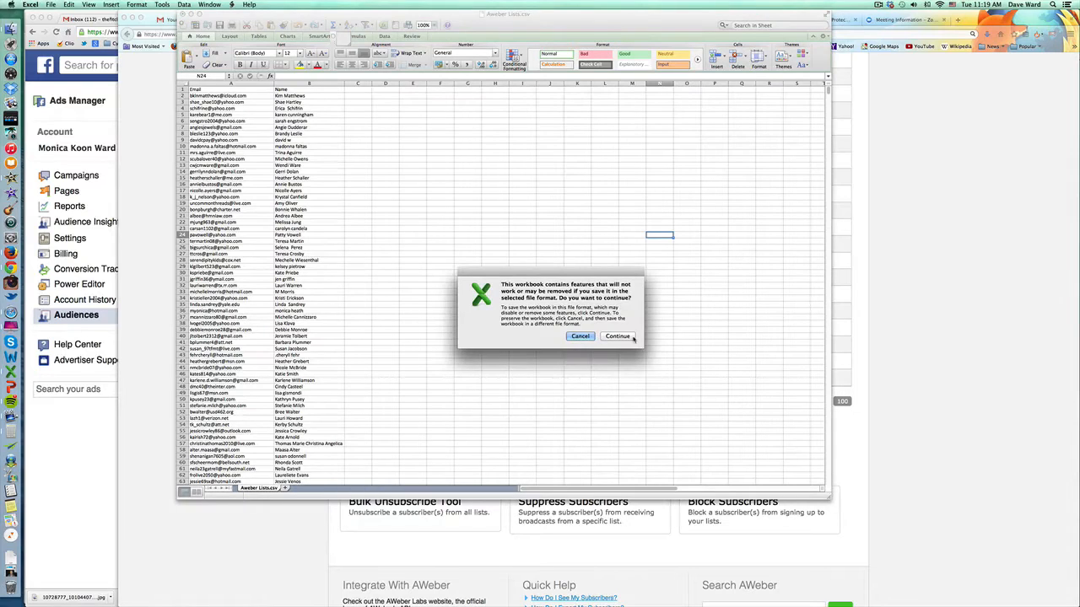
pyautogui.click(628, 337)
pyautogui.click(51, 4)
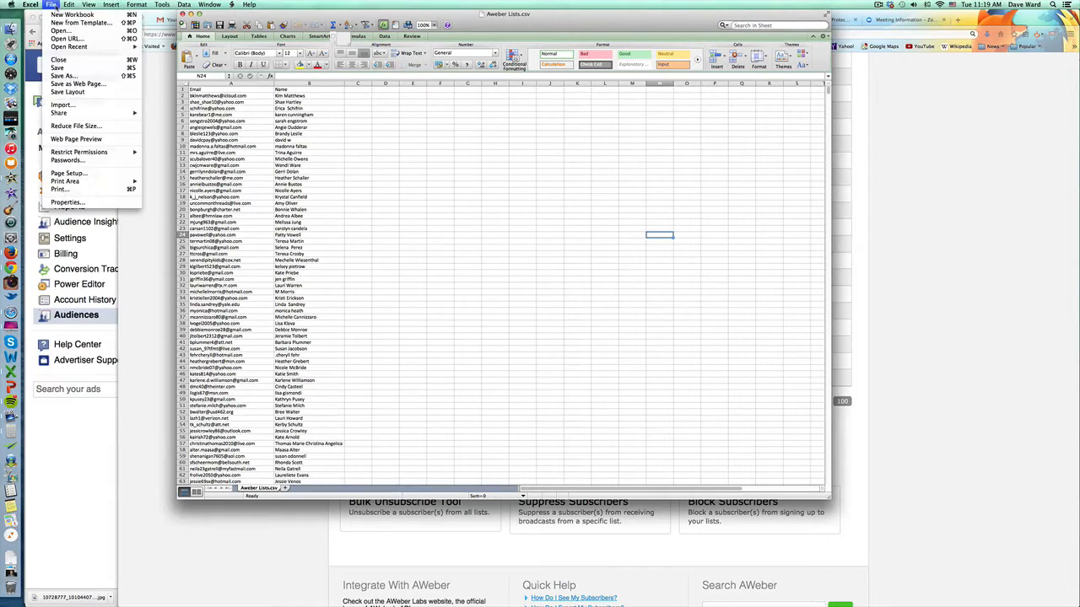
pyautogui.click(62, 76)
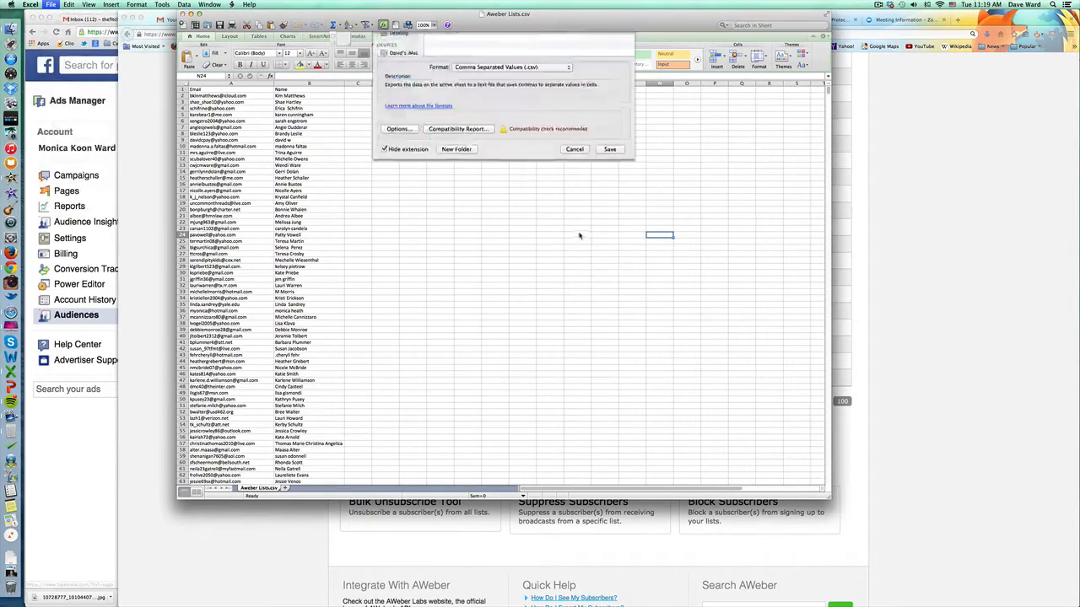
pyautogui.click(524, 176)
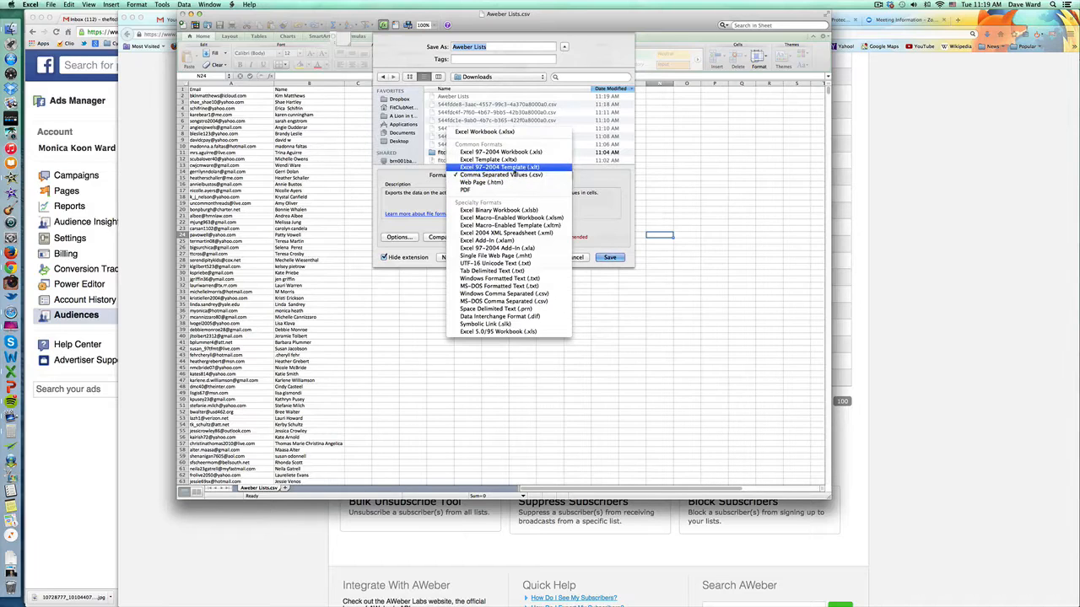
pyautogui.click(514, 174)
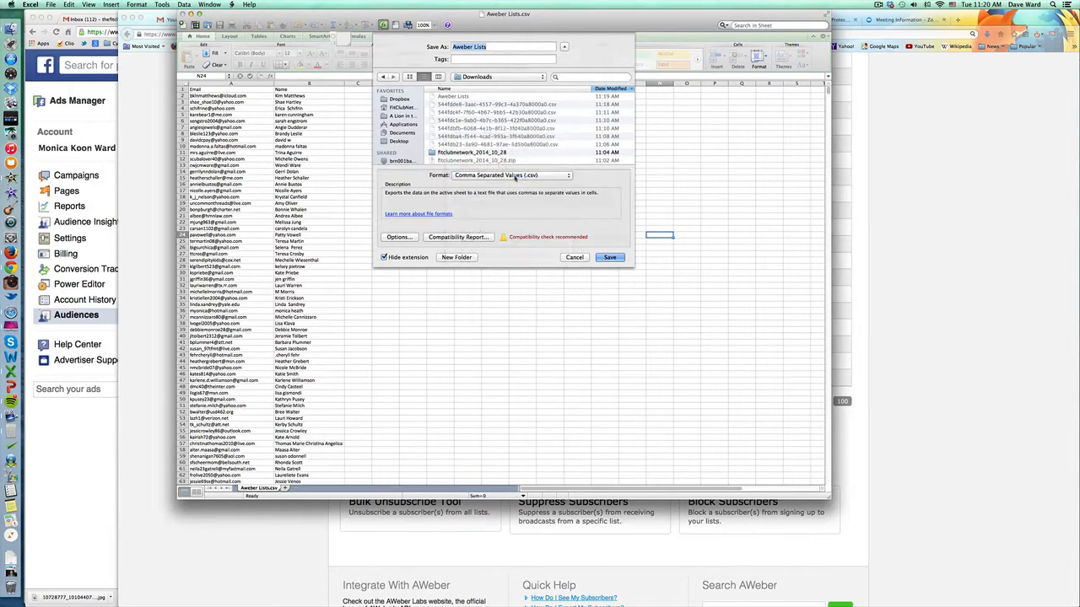
pyautogui.click(611, 258)
pyautogui.click(564, 83)
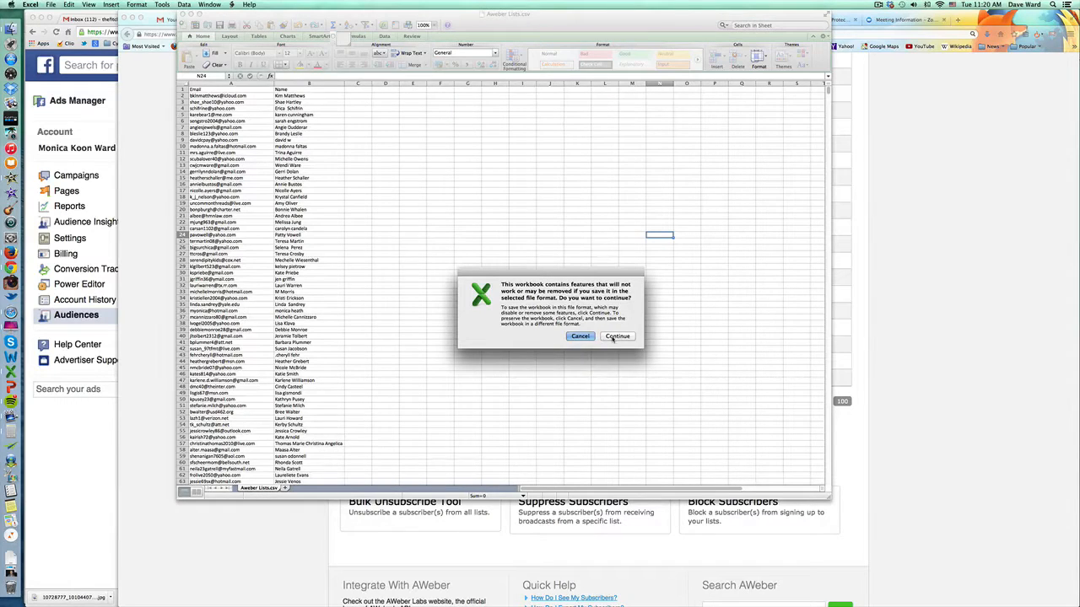
pyautogui.click(615, 336)
# Switch to Facebook Ads Manager in Chrome and open the ad account's Audiences page.
pyautogui.press('super+Tab')
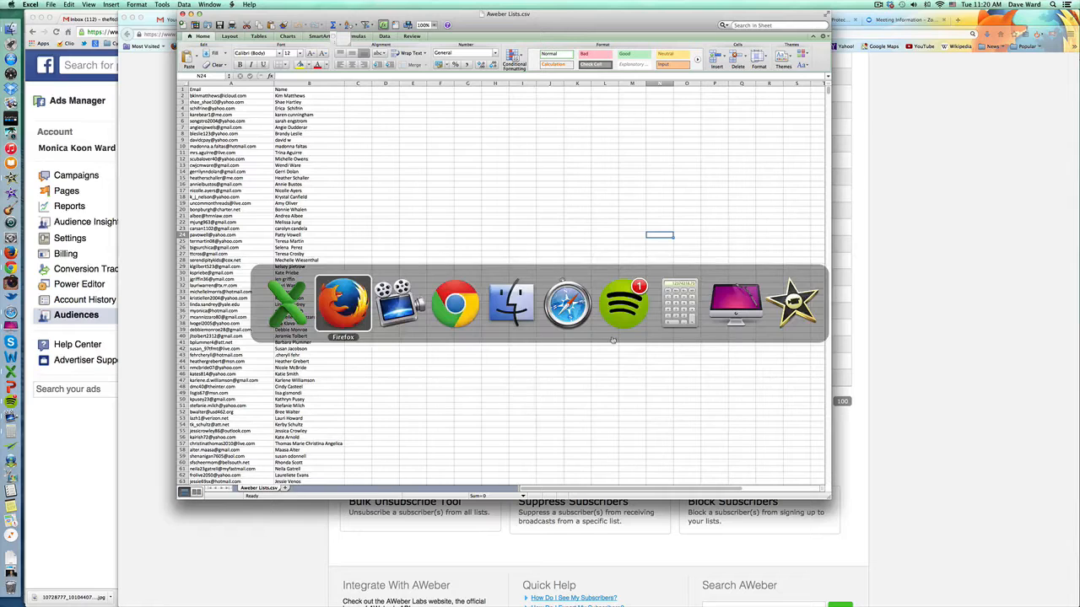
pyautogui.press('super+Tab')
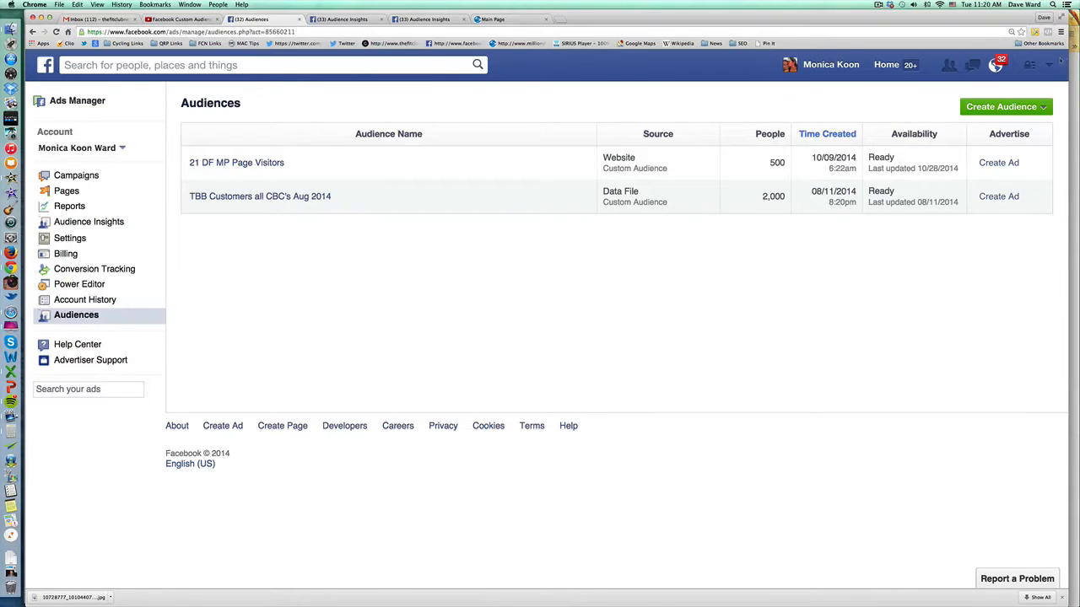
pyautogui.click(1049, 65)
pyautogui.click(931, 248)
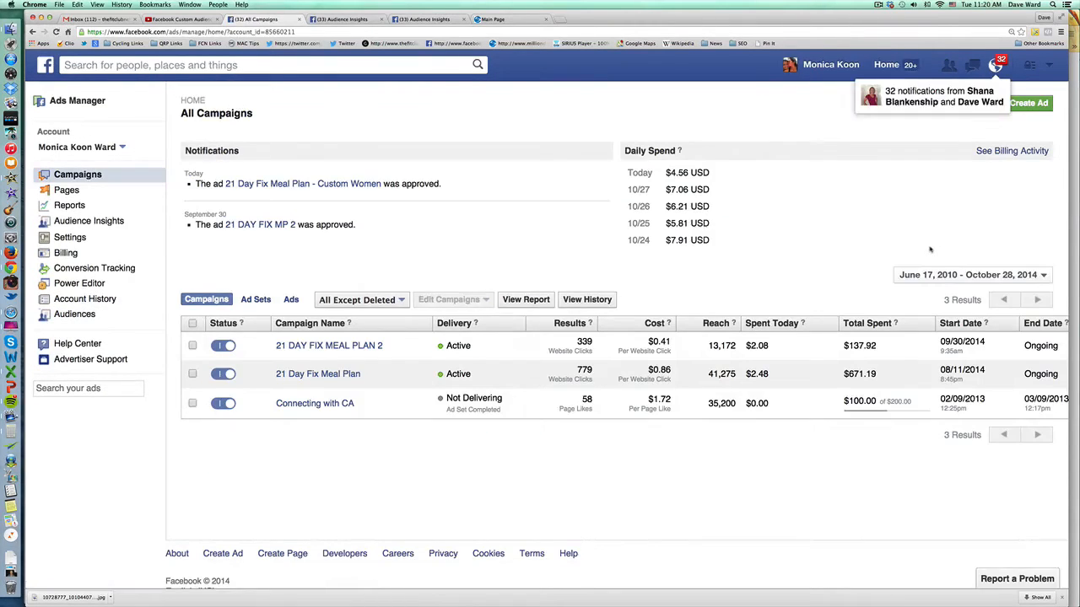
pyautogui.click(68, 314)
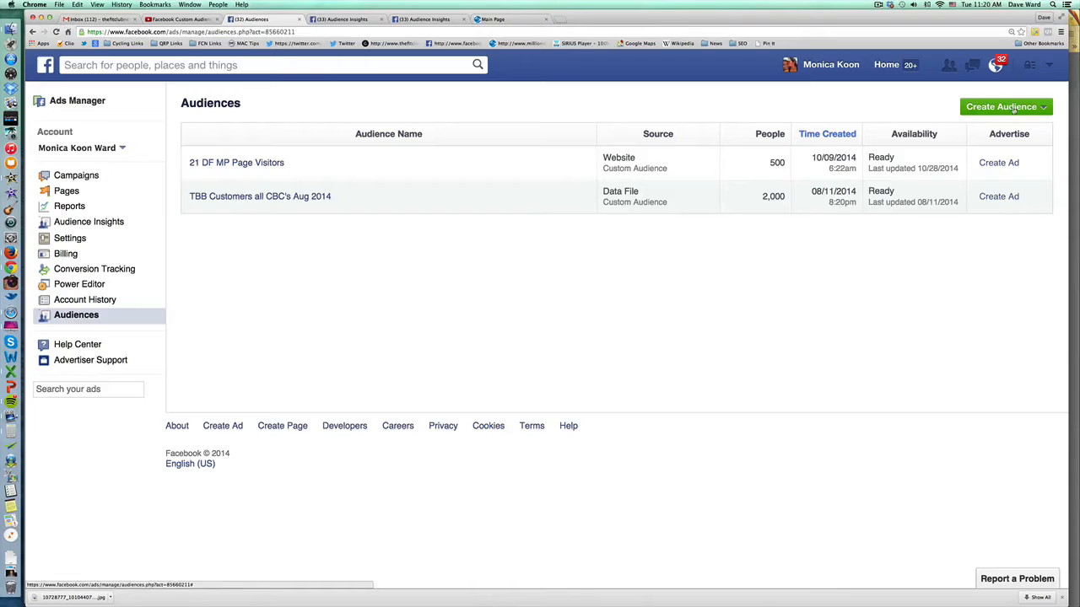
# Start creating a custom audience of the Data File Custom Audience type.
pyautogui.click(1014, 109)
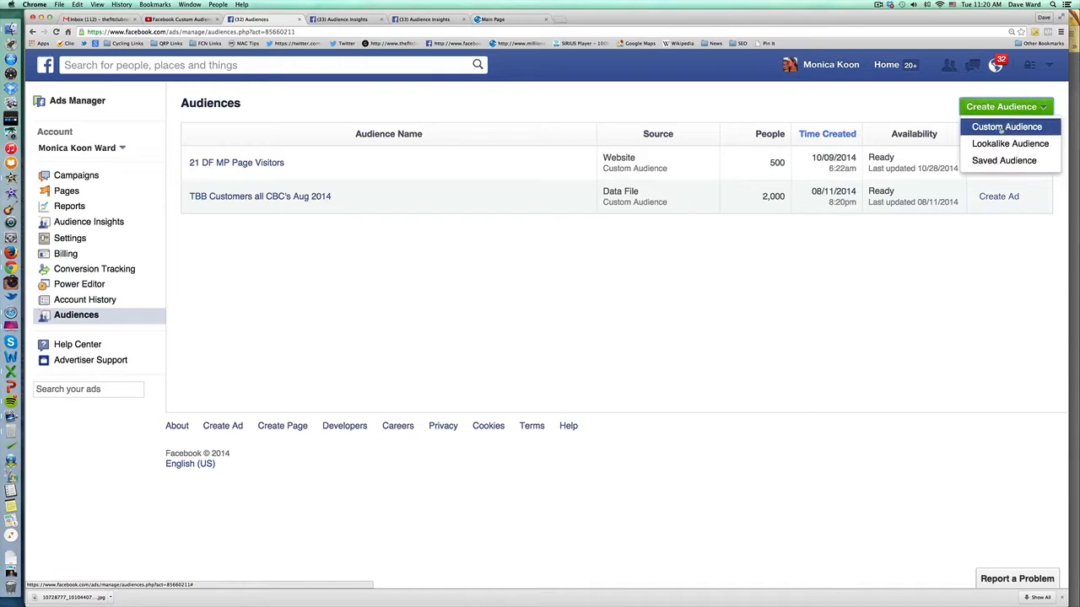
pyautogui.click(999, 126)
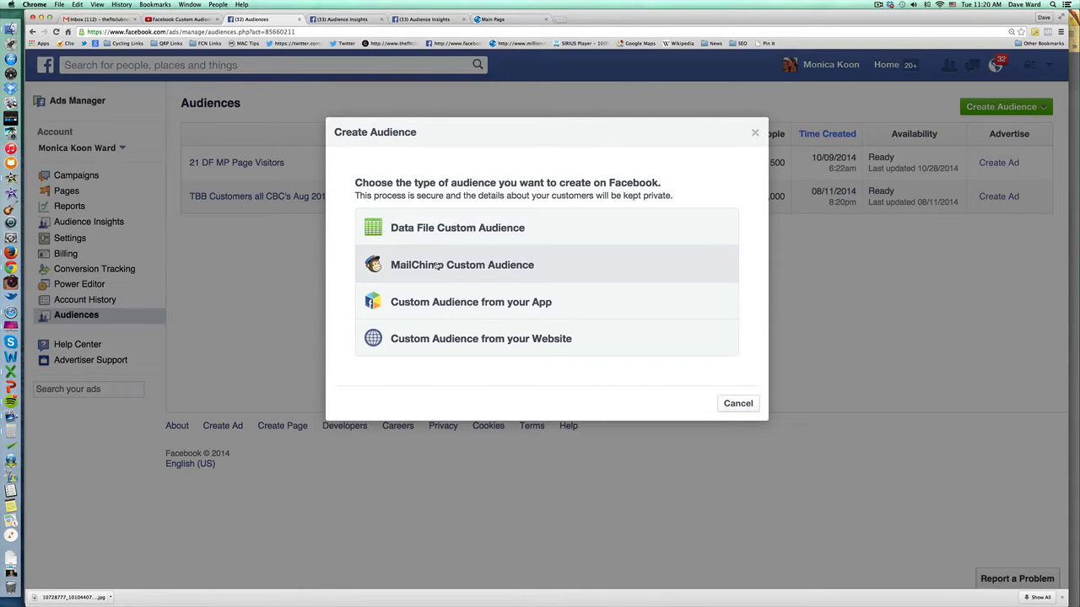
pyautogui.click(436, 229)
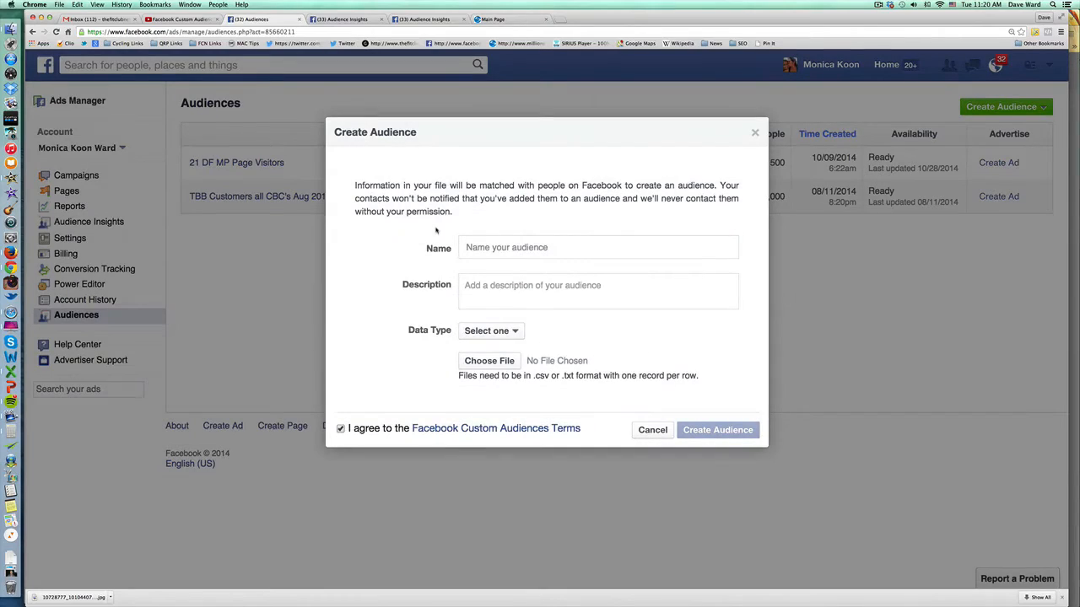
# Name the audience Aweber Subscribers and set its data type to Emails.
pyautogui.click(480, 247)
pyautogui.write('Awebe')
pyautogui.press('BackSpace')
pyautogui.press('BackSpace')
pyautogui.write('eber Subscribers')
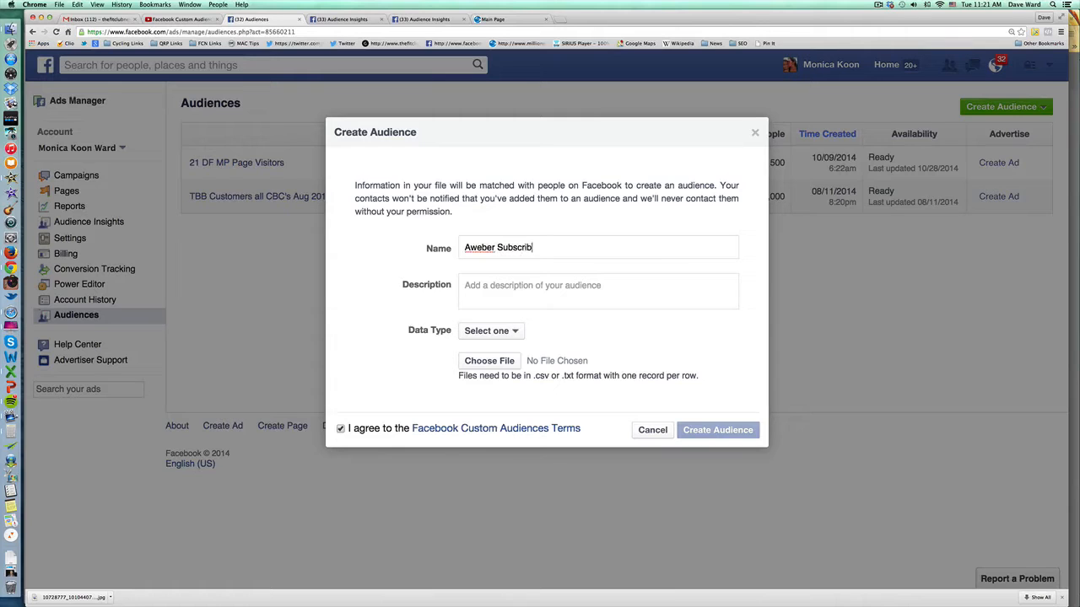
pyautogui.click(510, 332)
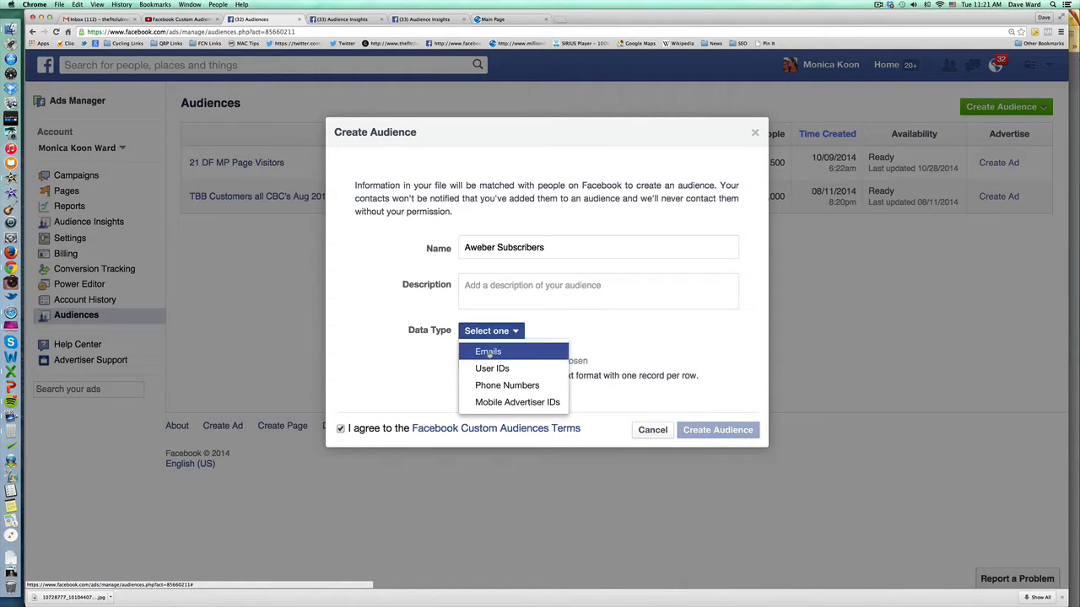
pyautogui.click(489, 352)
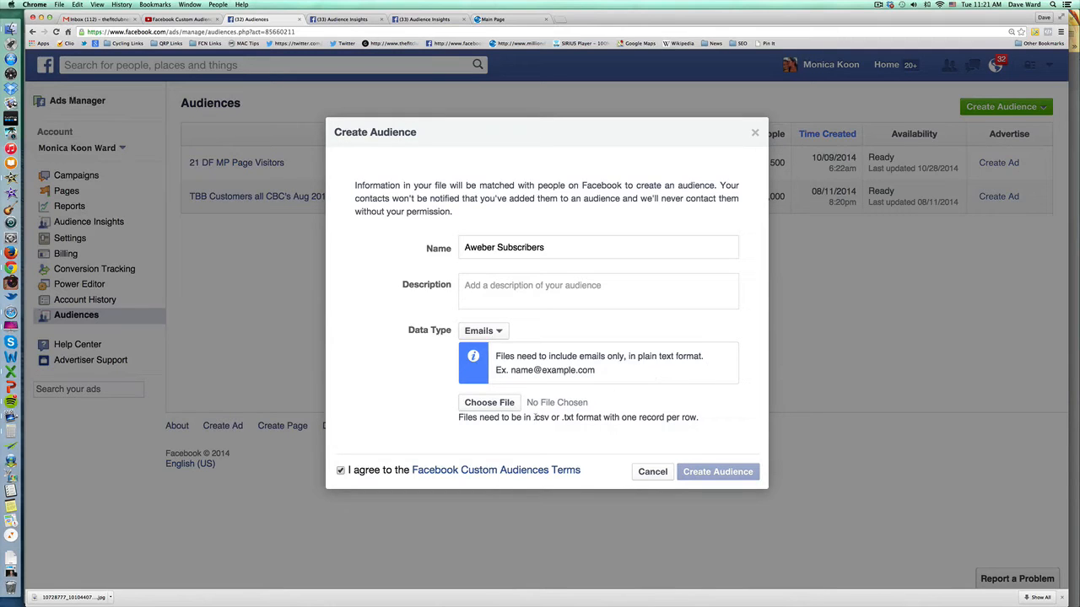
pyautogui.moveTo(534, 418); pyautogui.dragTo(579, 417)
pyautogui.click(573, 418)
# Switch to Aweber Lists.csv in Excel and delete the Name column and the header row, leaving only email addresses.
pyautogui.press('super+Tab')
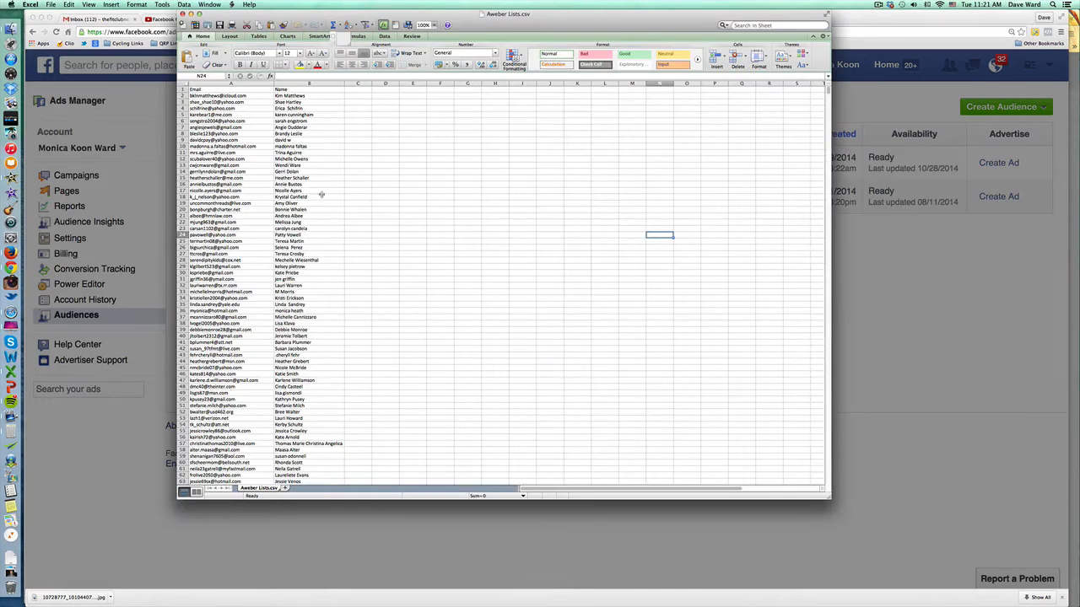
pyautogui.click(309, 82)
pyautogui.rightClick(311, 84)
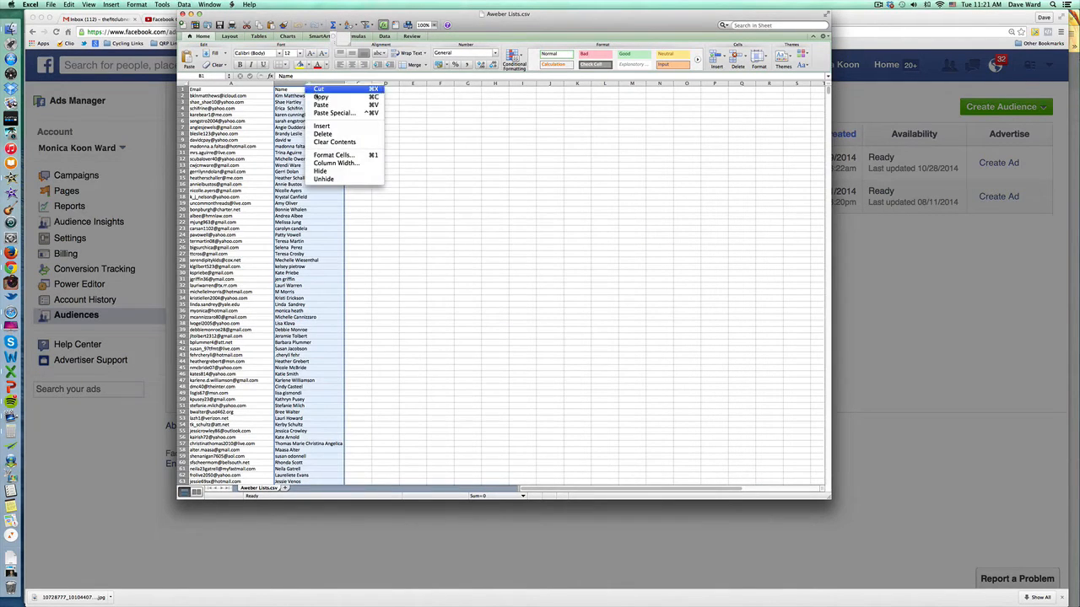
pyautogui.click(326, 141)
pyautogui.scroll(-15, 264, 167)
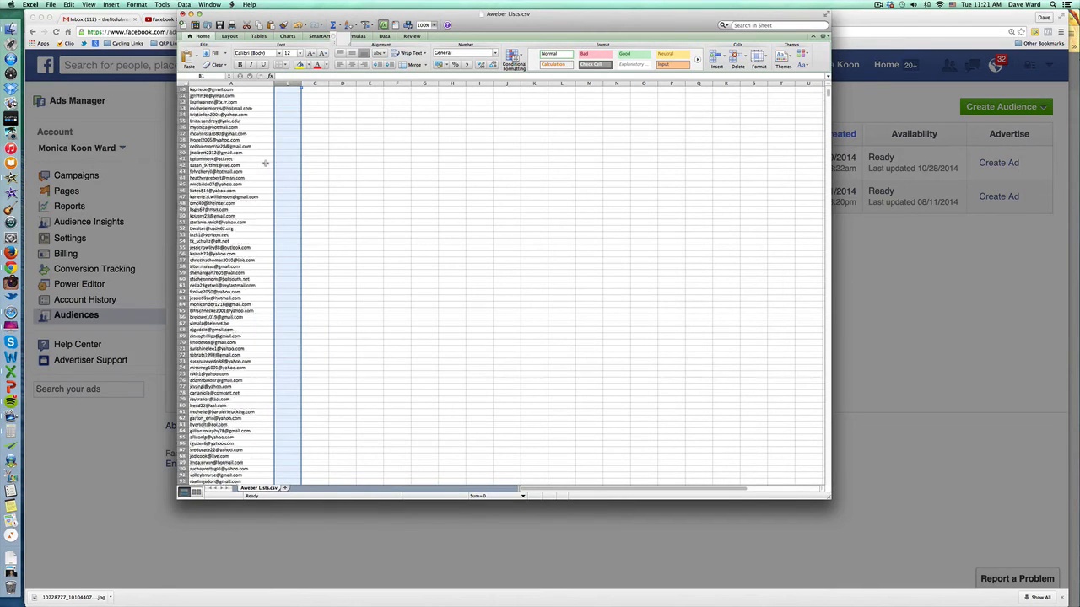
pyautogui.scroll(15, 264, 167)
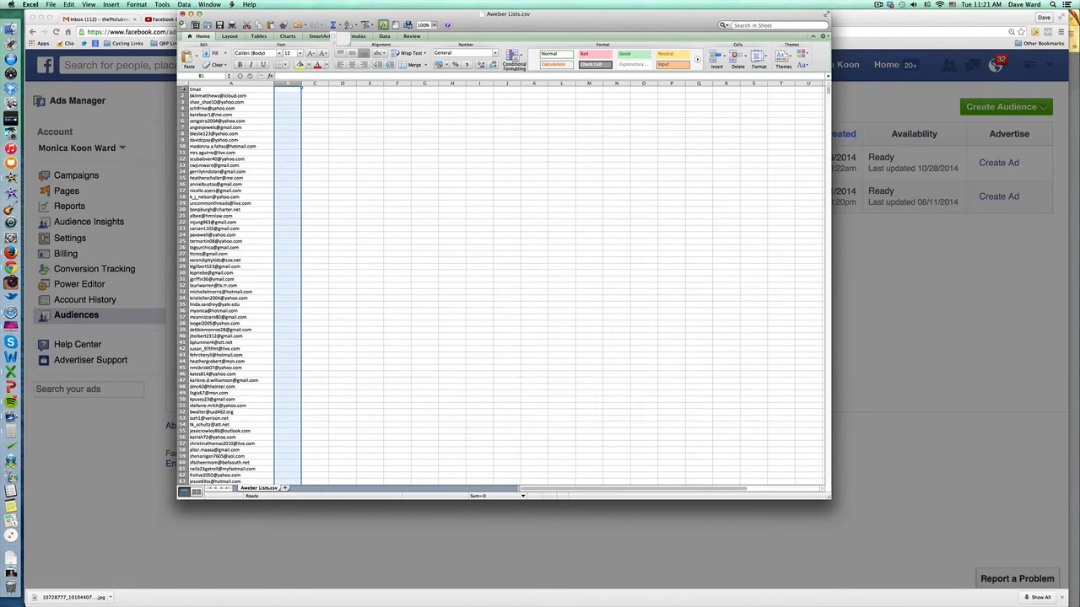
pyautogui.rightClick(182, 89)
pyautogui.click(377, 161)
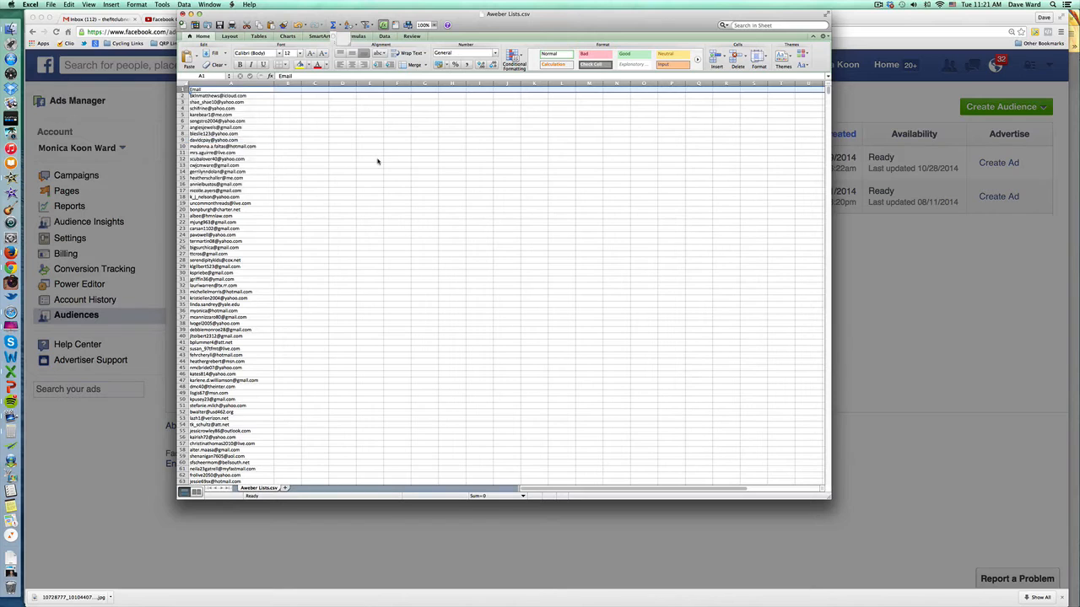
# Save the emails-only Aweber Lists as a .csv file in Downloads, replacing the existing copy, and quit Excel.
pyautogui.click(220, 25)
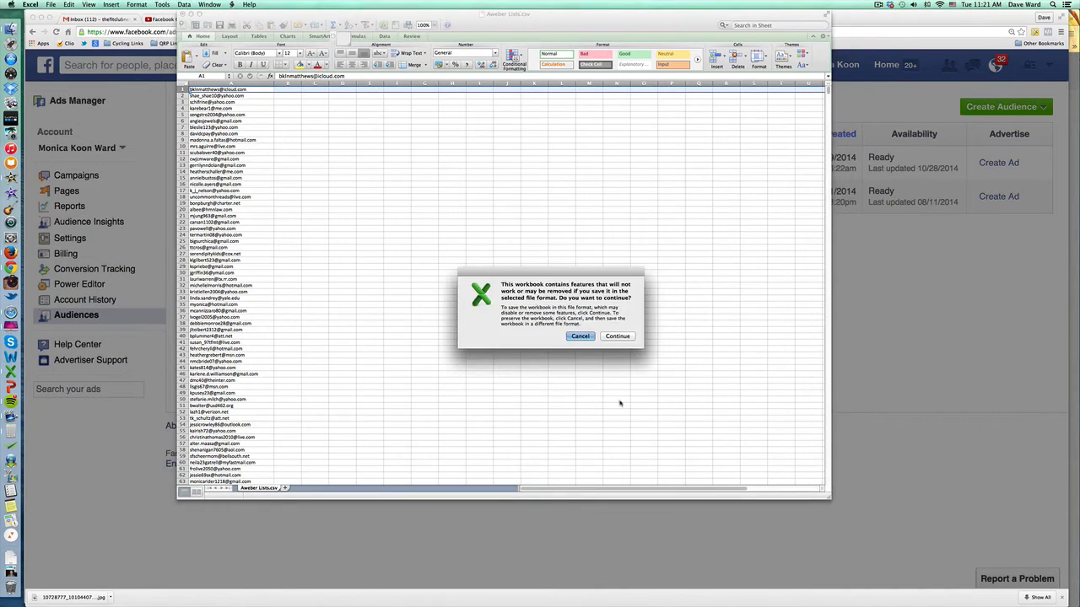
pyautogui.click(618, 337)
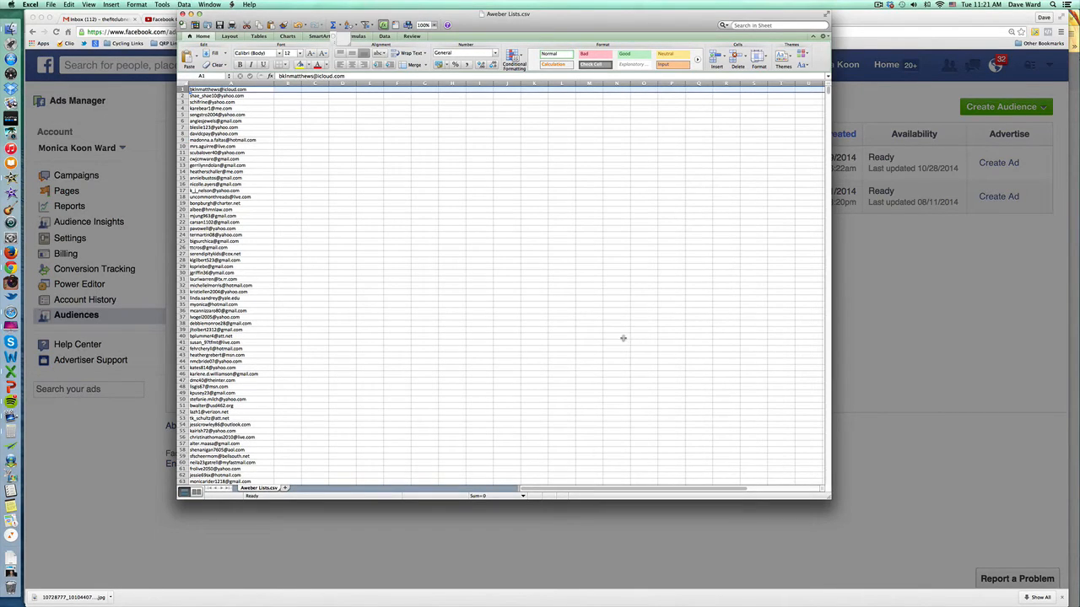
pyautogui.press('super+q')
pyautogui.click(620, 326)
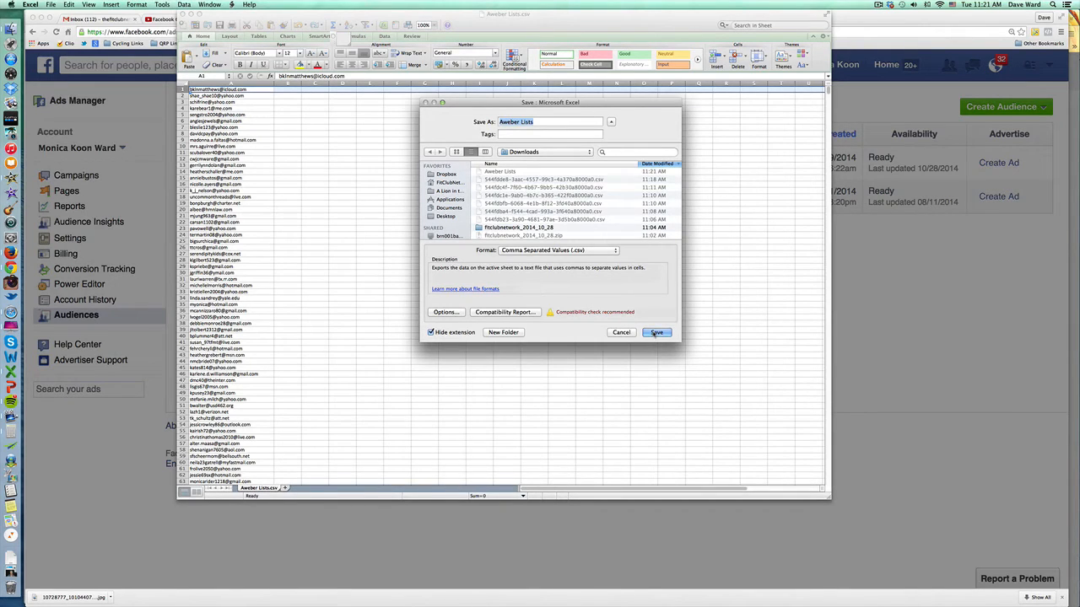
pyautogui.click(656, 332)
pyautogui.click(611, 158)
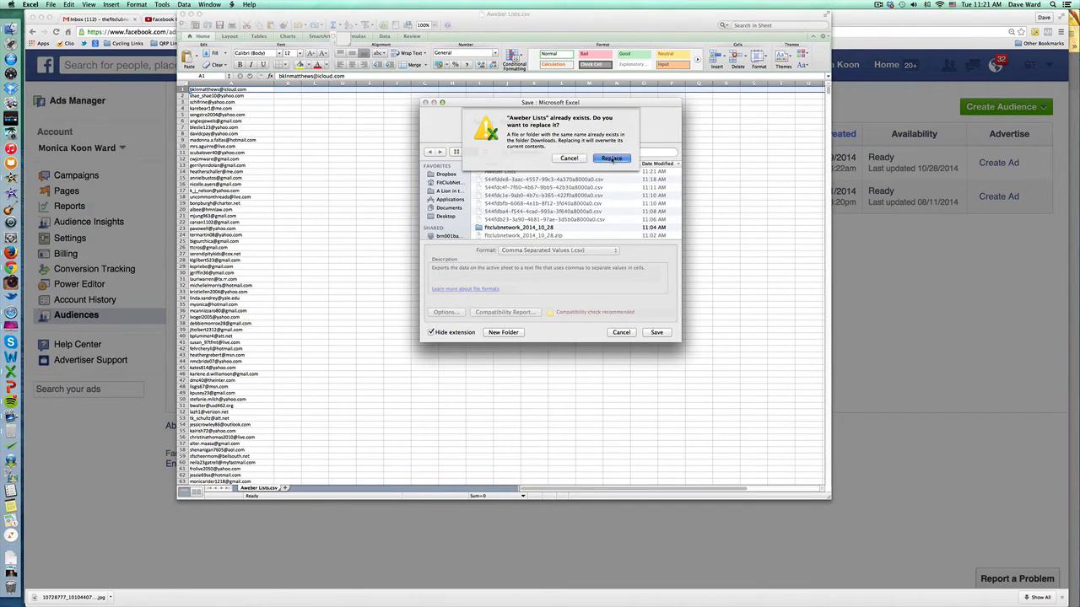
pyautogui.click(617, 336)
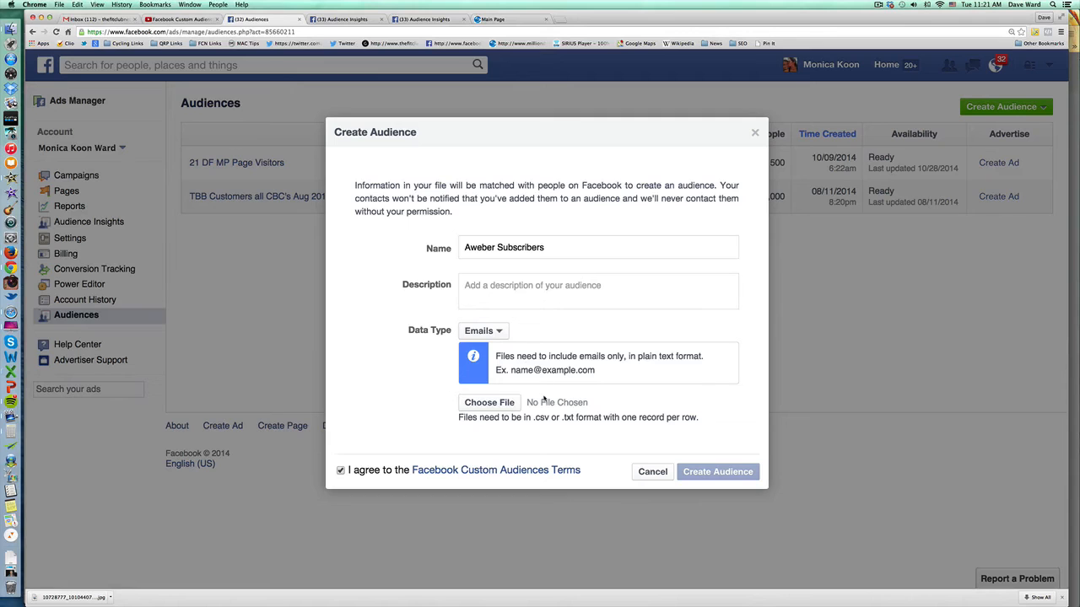
# Choose Aweber Lists from Downloads as the data file, create the Aweber Subscribers audience and close the confirmation.
pyautogui.click(514, 290)
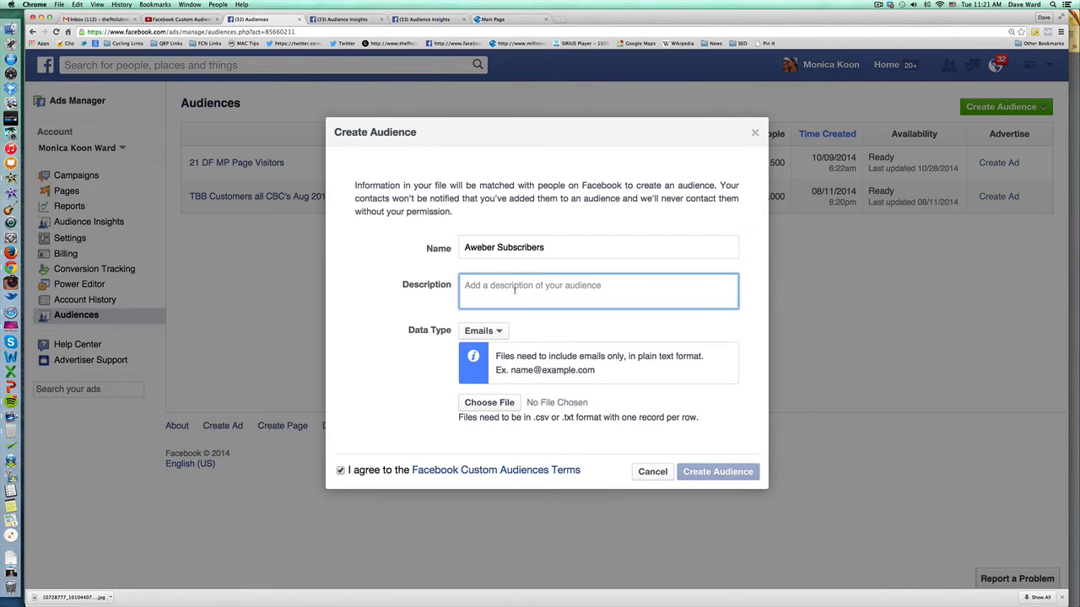
pyautogui.click(499, 406)
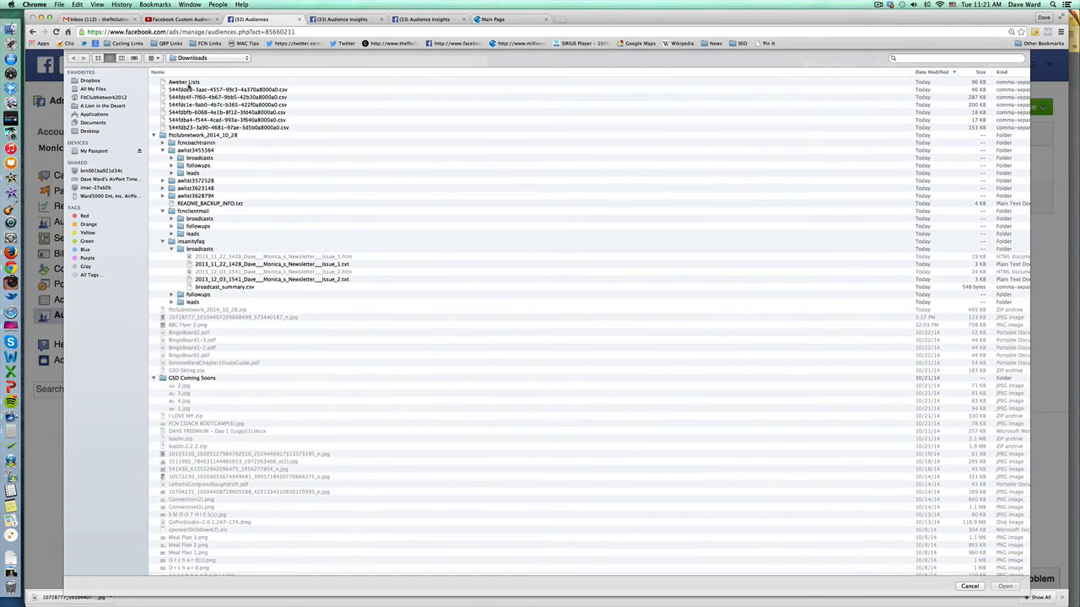
pyautogui.click(177, 82)
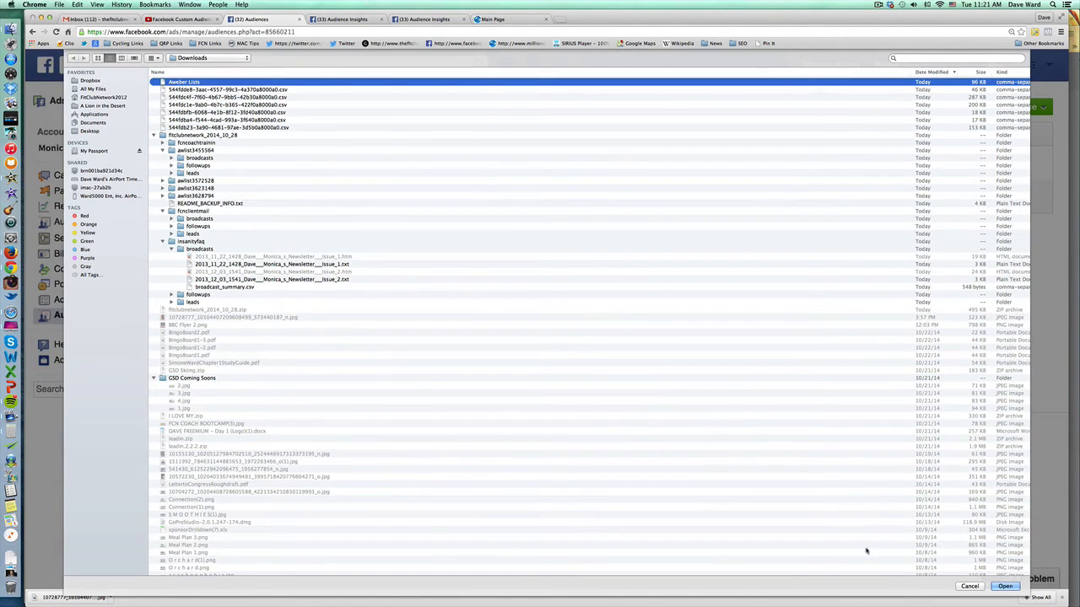
pyautogui.click(1006, 587)
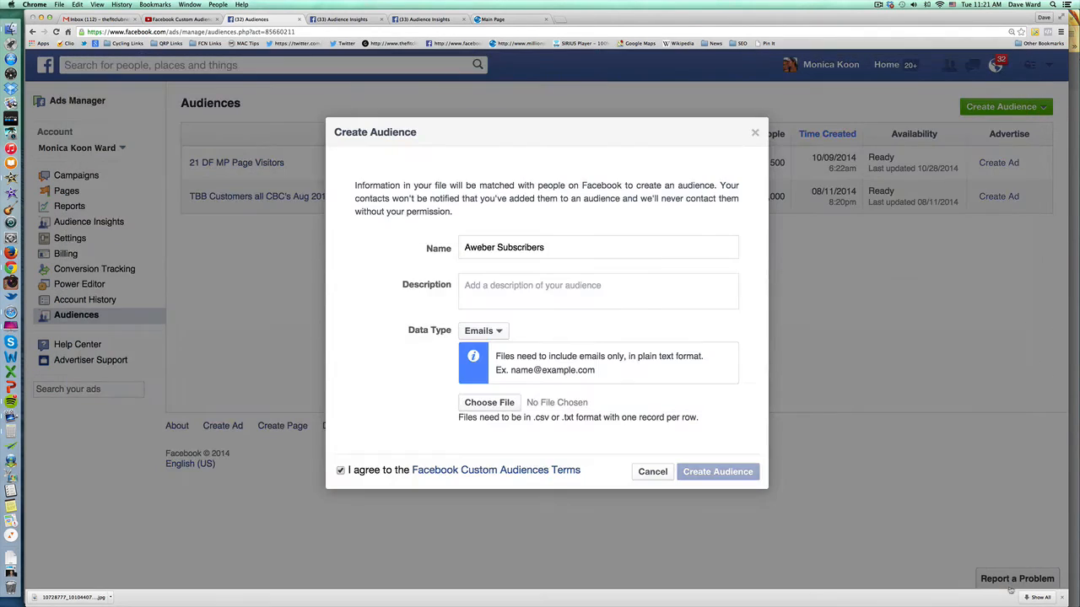
pyautogui.click(723, 473)
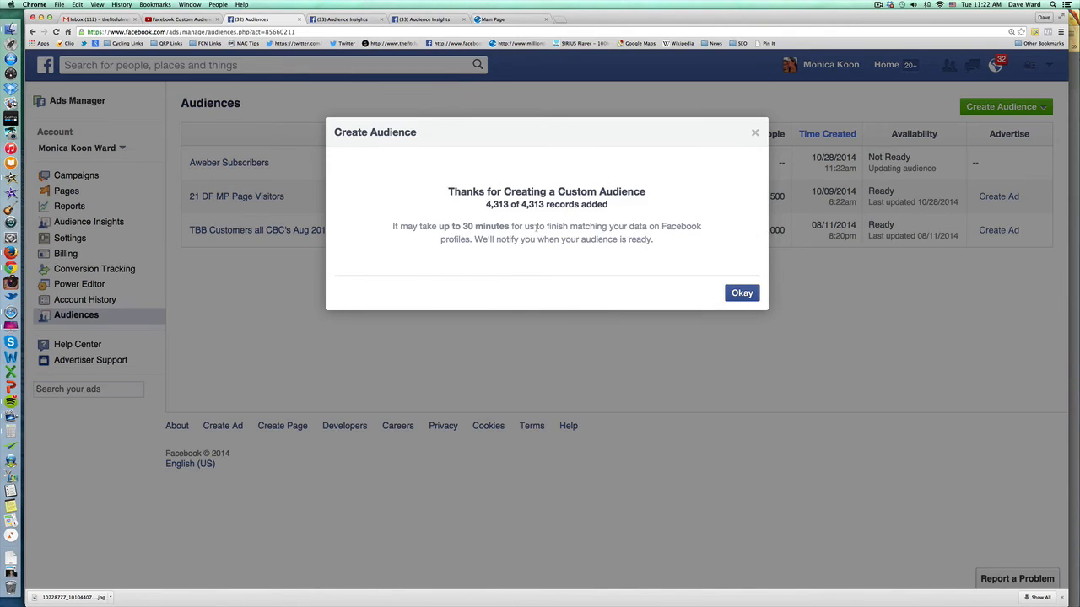
pyautogui.click(742, 292)
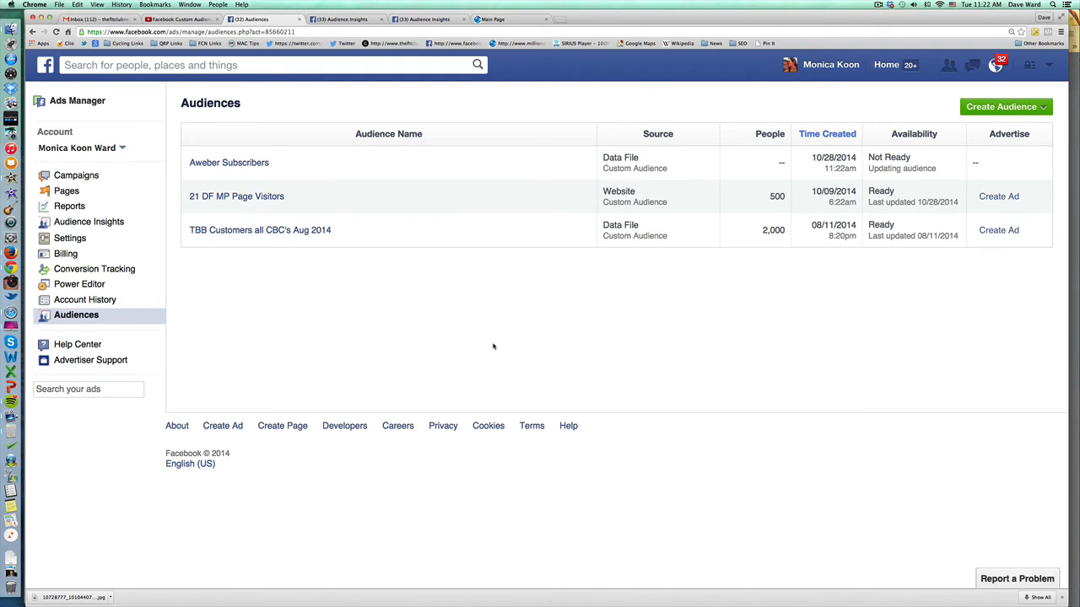
pyautogui.moveTo(266, 161)
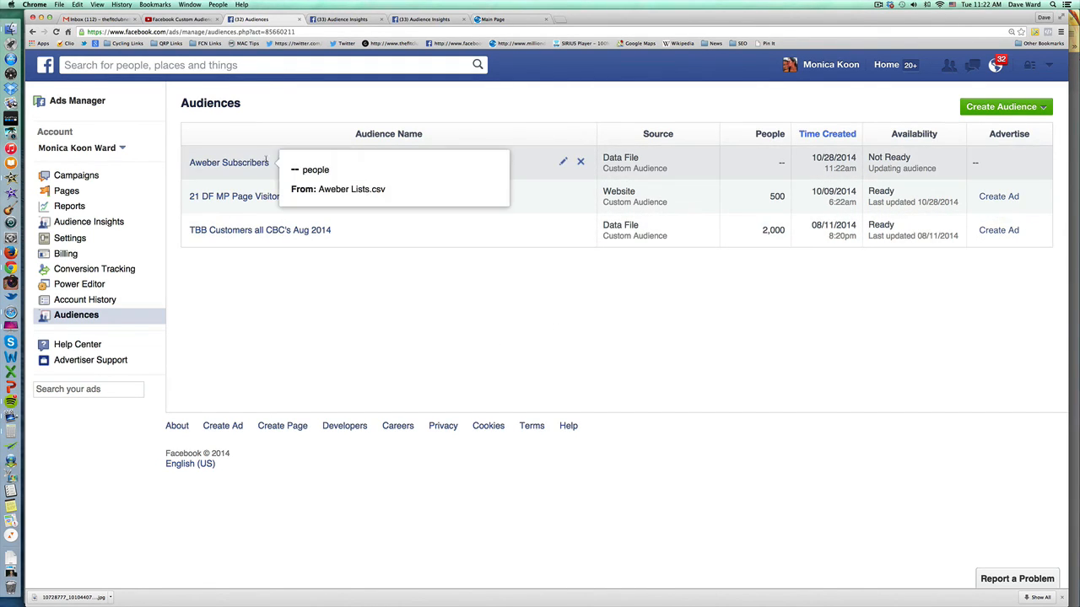